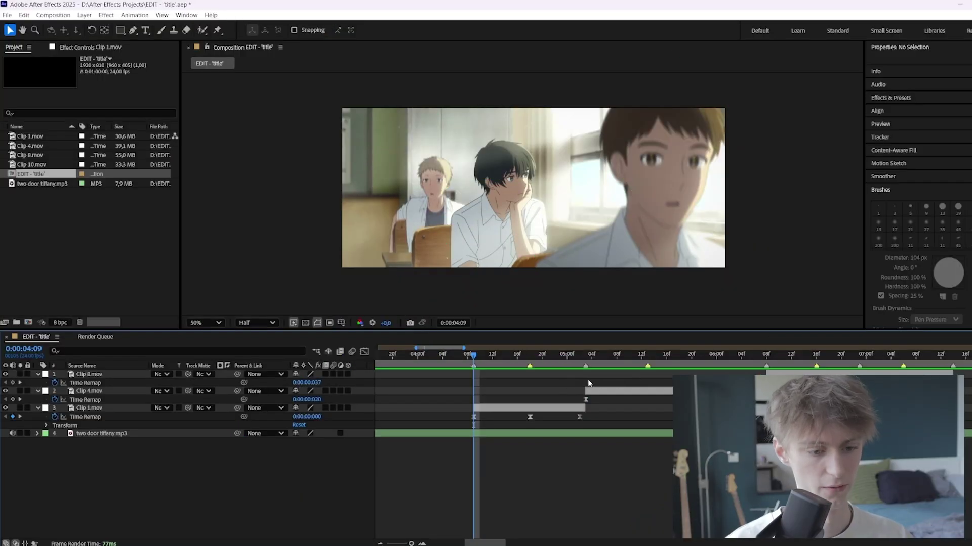
Play back Clip 1.mov from 0:00:04:09 and return to the start of the clip.
{"action": "key", "text": "space"}
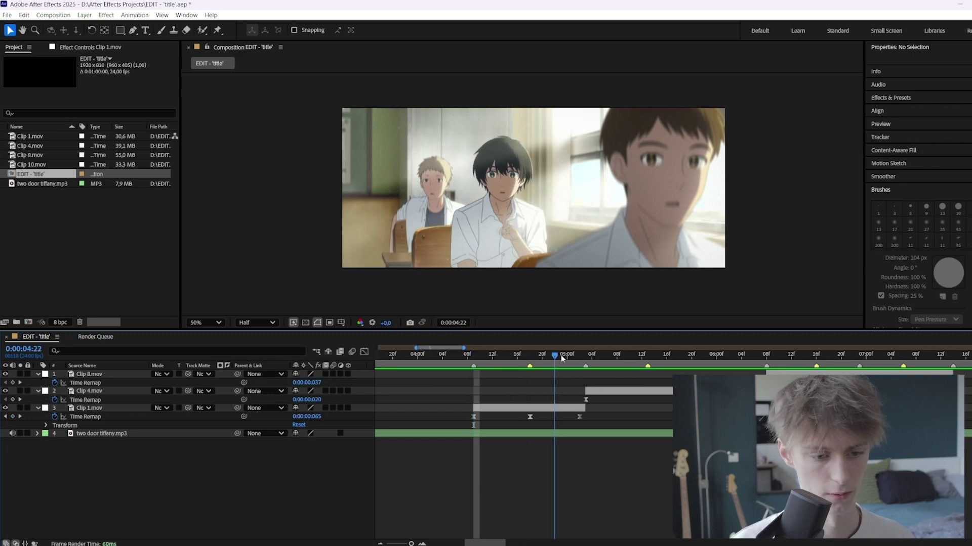
{"action": "key", "text": "space"}
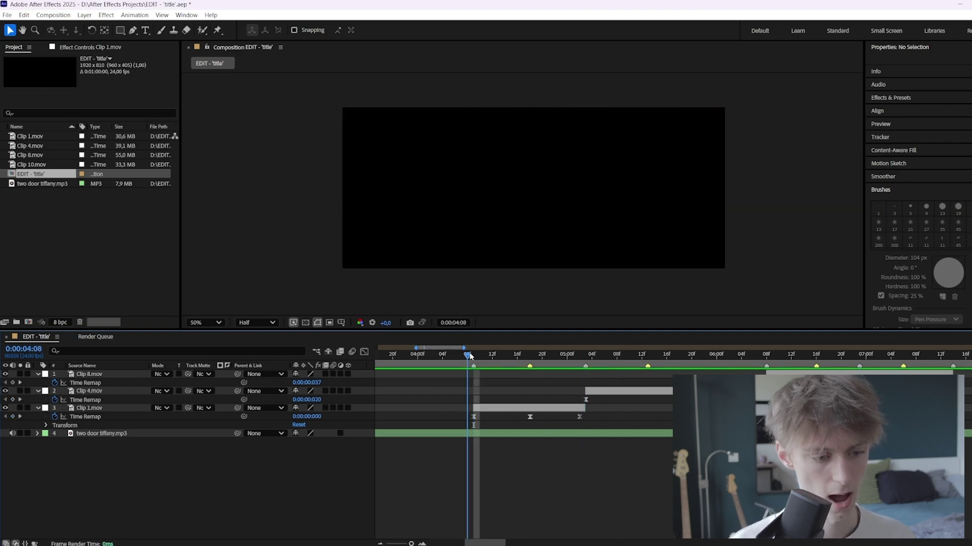
{"action": "left_click", "coordinate": [497, 407]}
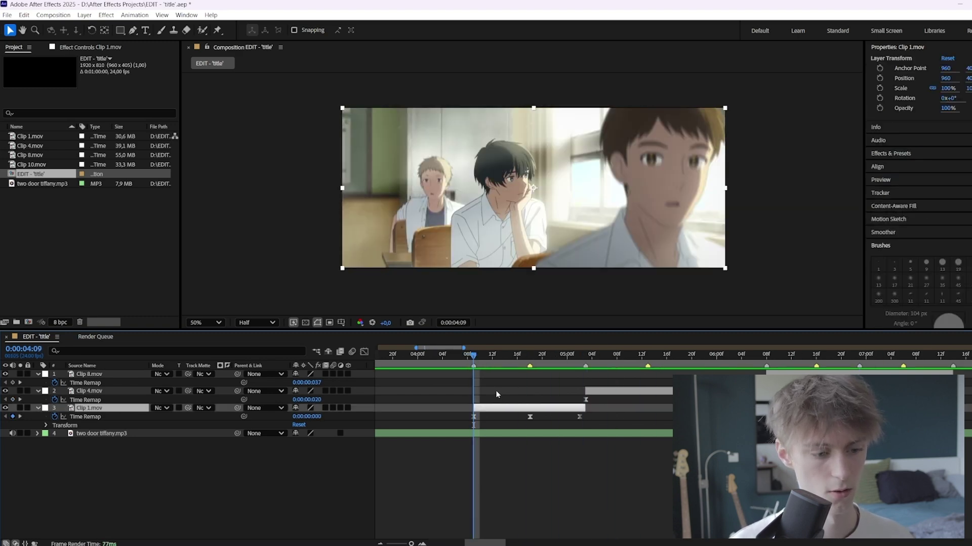
{"action": "left_click", "coordinate": [484, 393]}
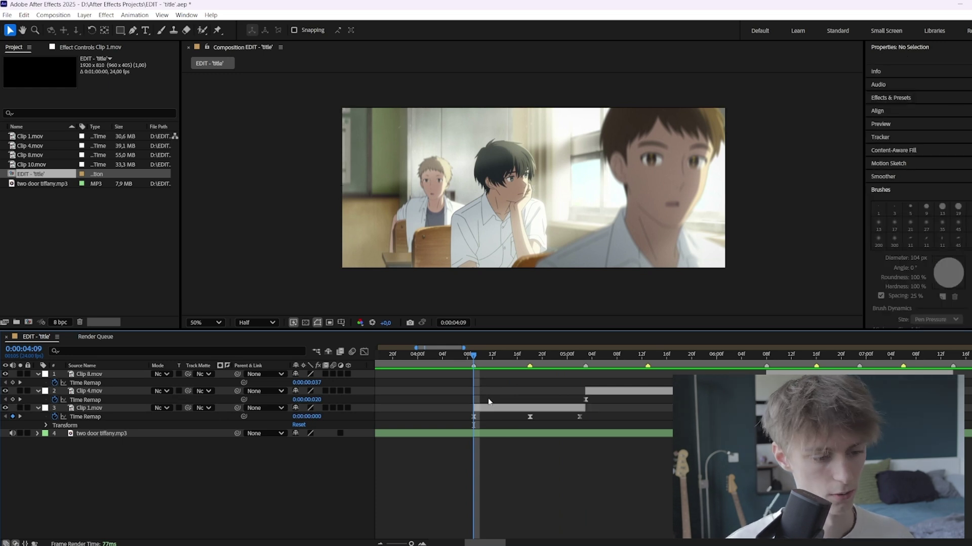
Add a null object directly above Clip 1.mov in the layer stack.
{"action": "left_click", "coordinate": [505, 409]}
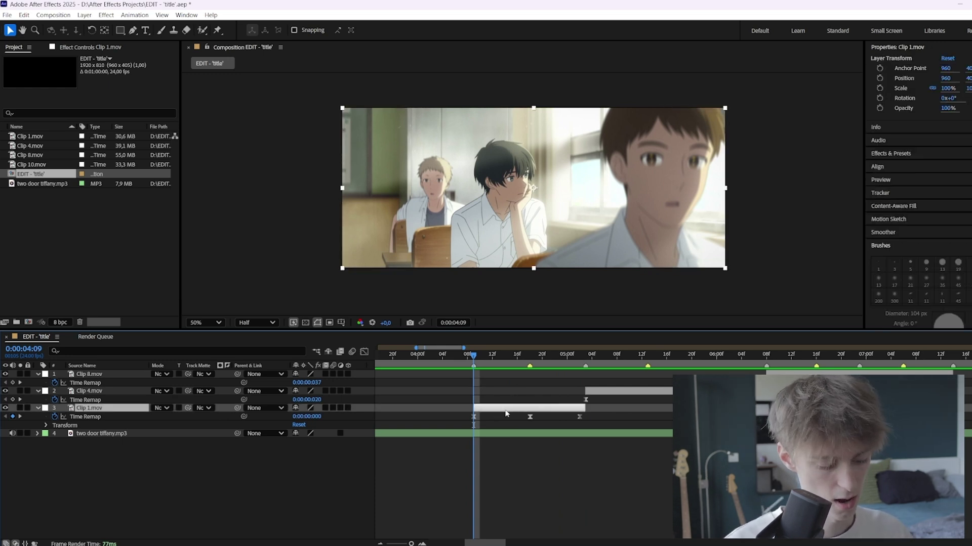
{"action": "key", "text": "ctrl+alt+shift+y"}
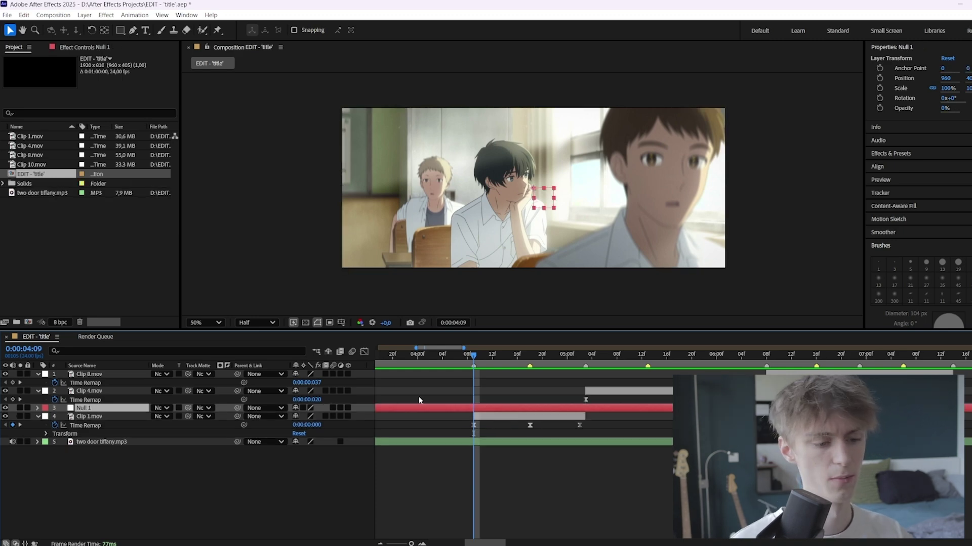
{"action": "right_click", "coordinate": [362, 411]}
{"action": "mouse_move", "coordinate": [385, 416]}
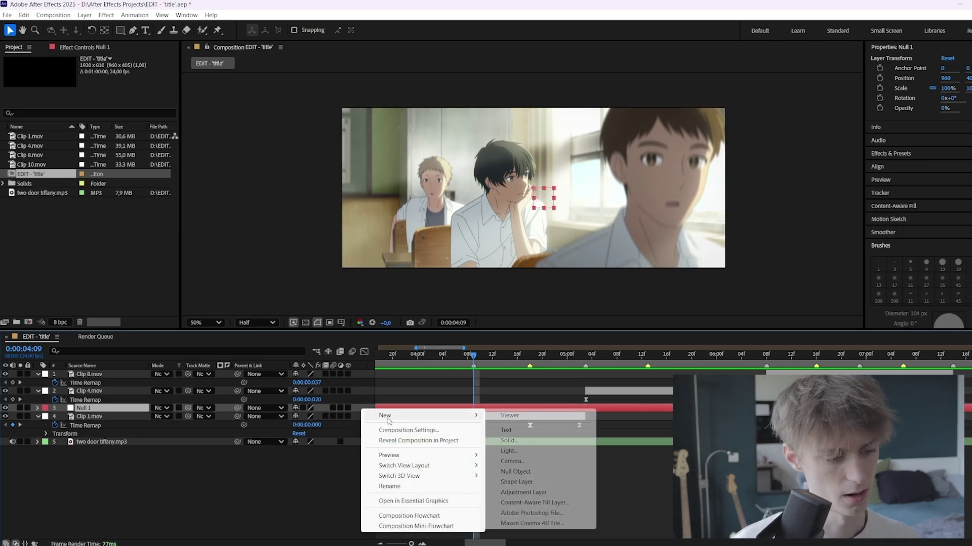
{"action": "left_click", "coordinate": [516, 472]}
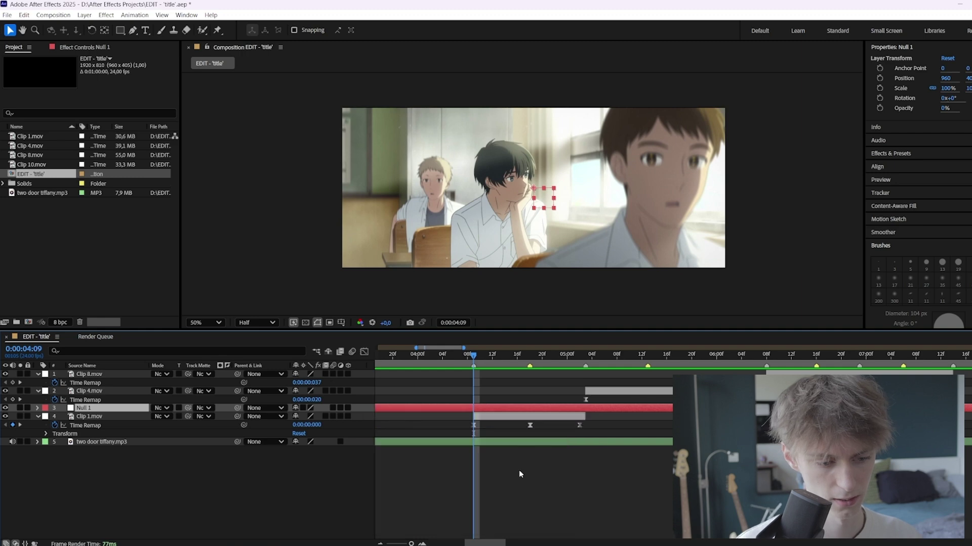
{"action": "key", "text": "Delete"}
{"action": "left_click", "coordinate": [486, 411]}
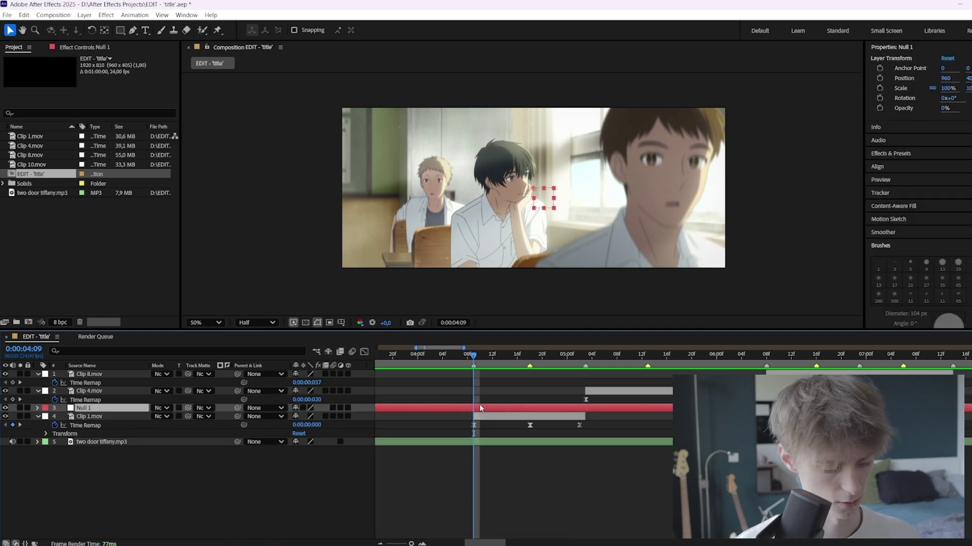
Trim the null layer to the length of Clip 1.mov, from 0:00:04:09 to 0:00:05:03.
{"action": "key", "text": "ctrl+shift+d"}
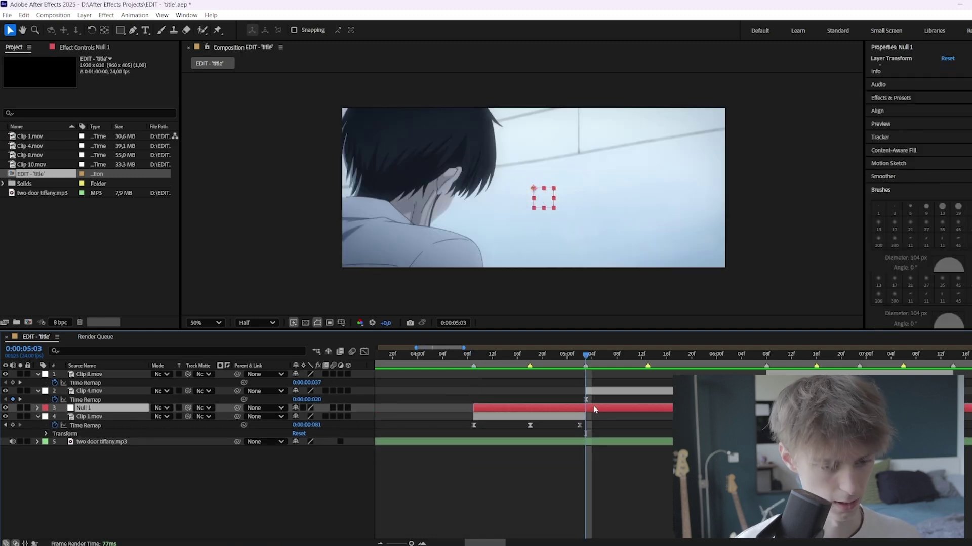
{"action": "key", "text": "ctrl+shift+d"}
{"action": "key", "text": "Delete"}
{"action": "left_click", "coordinate": [499, 354]}
{"action": "left_click", "coordinate": [497, 409]}
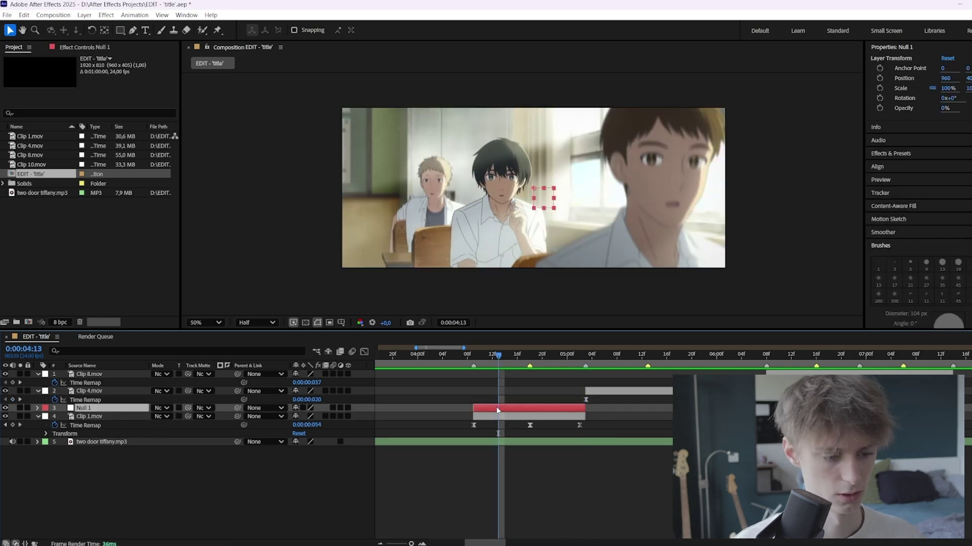
Duplicate the null layer and delete the extra copy.
{"action": "key", "text": "ctrl+d"}
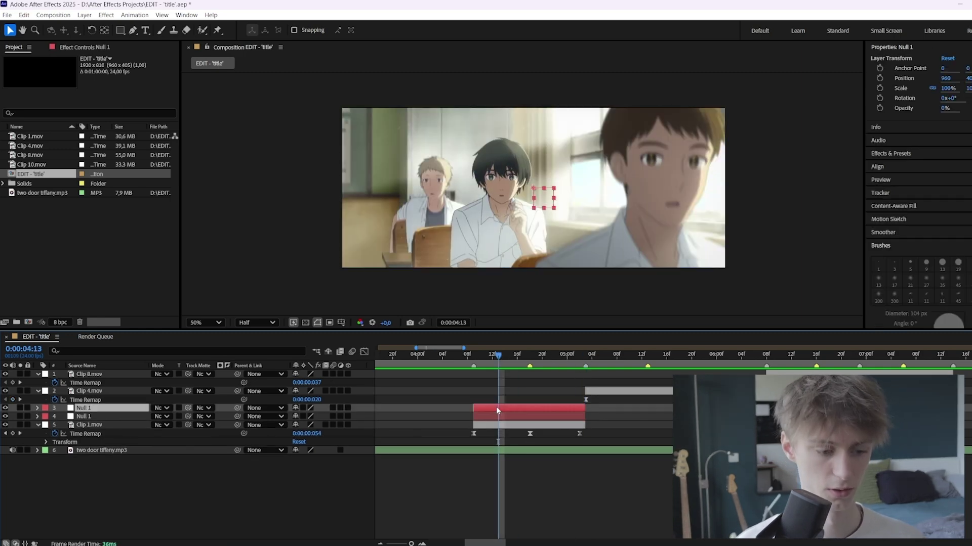
{"action": "key", "text": "ctrl+d"}
{"action": "key", "text": "Delete"}
{"action": "left_click", "coordinate": [498, 408]}
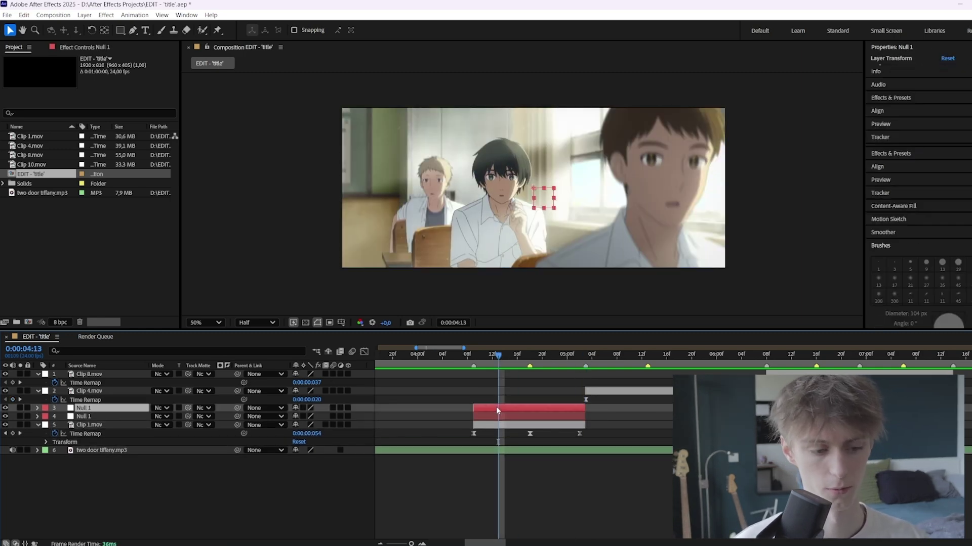
{"action": "key", "text": "Delete"}
Parent the Clip 1.mov layer to Null 1.
{"action": "left_click", "coordinate": [500, 418]}
{"action": "left_click", "coordinate": [501, 408]}
{"action": "left_click", "coordinate": [501, 418]}
{"action": "left_click", "coordinate": [503, 409]}
{"action": "left_click", "coordinate": [499, 418]}
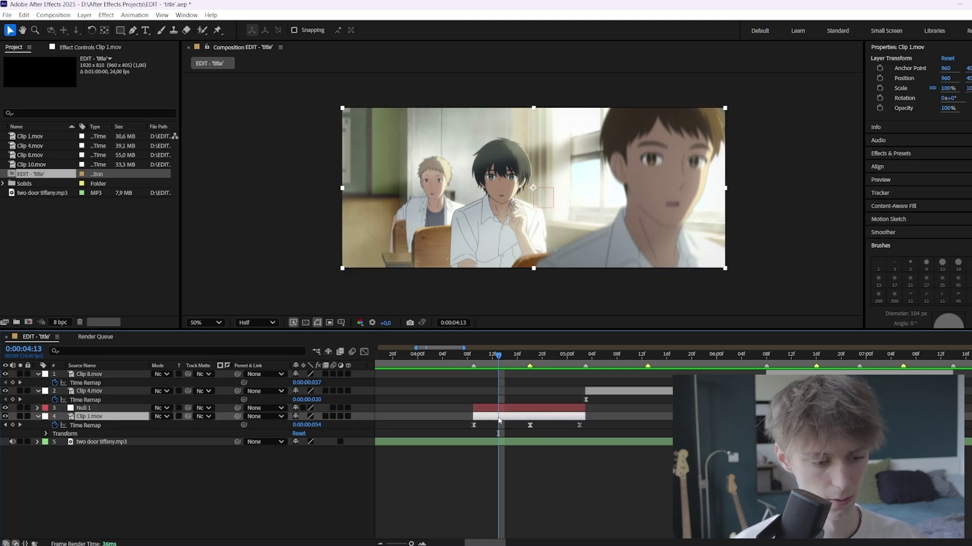
{"action": "left_click_drag", "start_coordinate": [237, 417], "coordinate": [206, 409]}
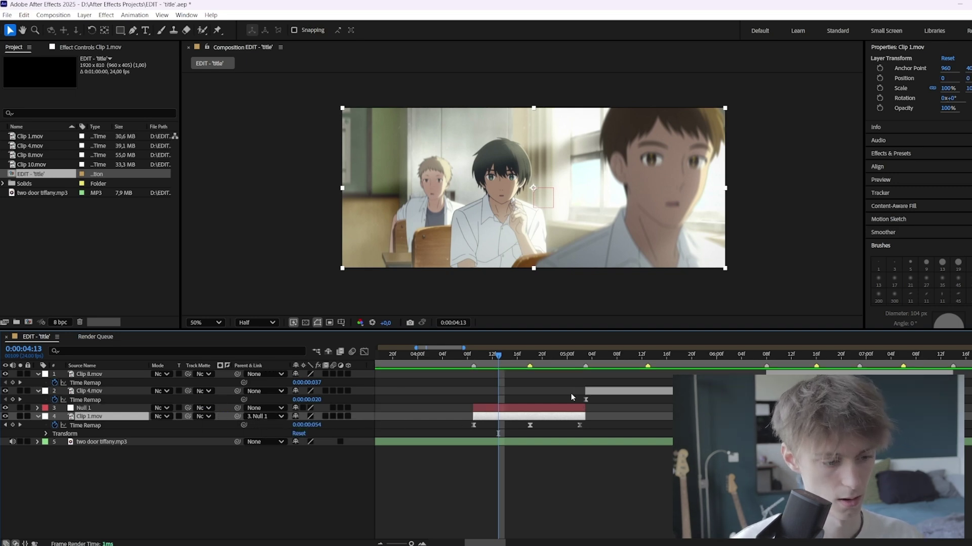
Try scaling Null 1 to 105% to test the parenting, and set its scale back to 100%.
{"action": "left_click", "coordinate": [561, 407]}
{"action": "key", "text": "s"}
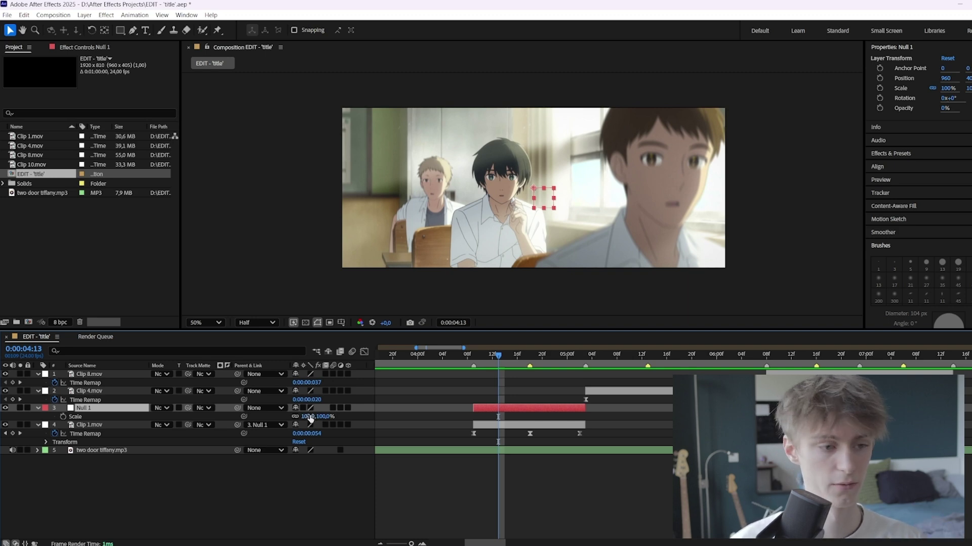
{"action": "mouse_move", "coordinate": [310, 418]}
{"action": "left_mouse_down"}
{"action": "mouse_move", "coordinate": [324, 412]}
{"action": "mouse_move", "coordinate": [312, 414]}
{"action": "left_mouse_up"}
{"action": "left_click", "coordinate": [310, 416]}
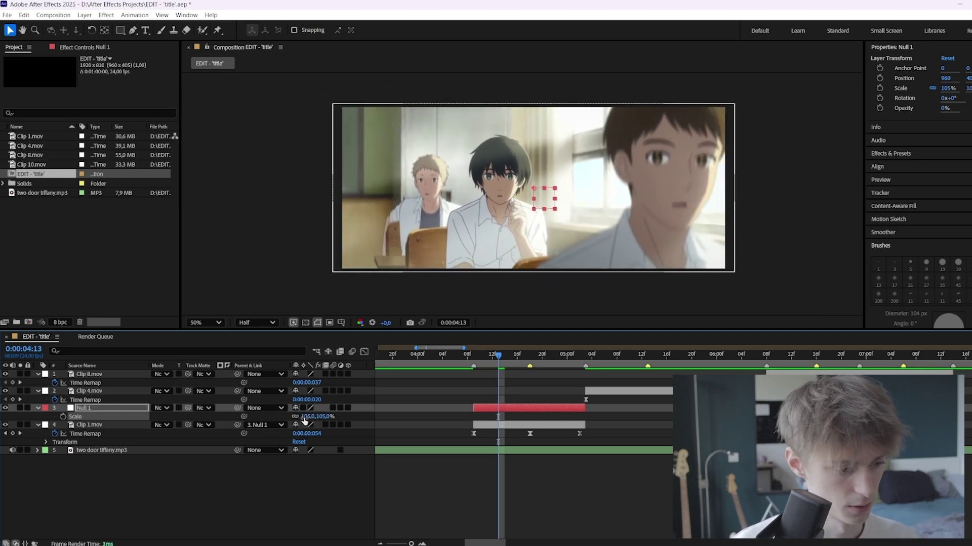
{"action": "type", "text": "100"}
{"action": "key", "text": "Return"}
{"action": "key", "text": "s"}
Turn on Position keyframing for Null 1 at 0:00:04:16.
{"action": "left_click_drag", "start_coordinate": [481, 357], "coordinate": [517, 354]}
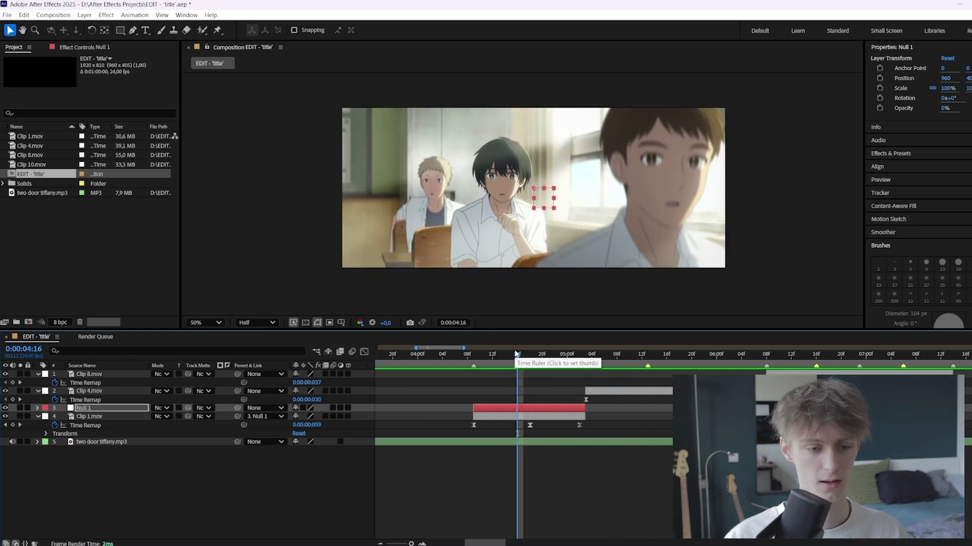
{"action": "left_click_drag", "start_coordinate": [557, 355], "coordinate": [504, 412]}
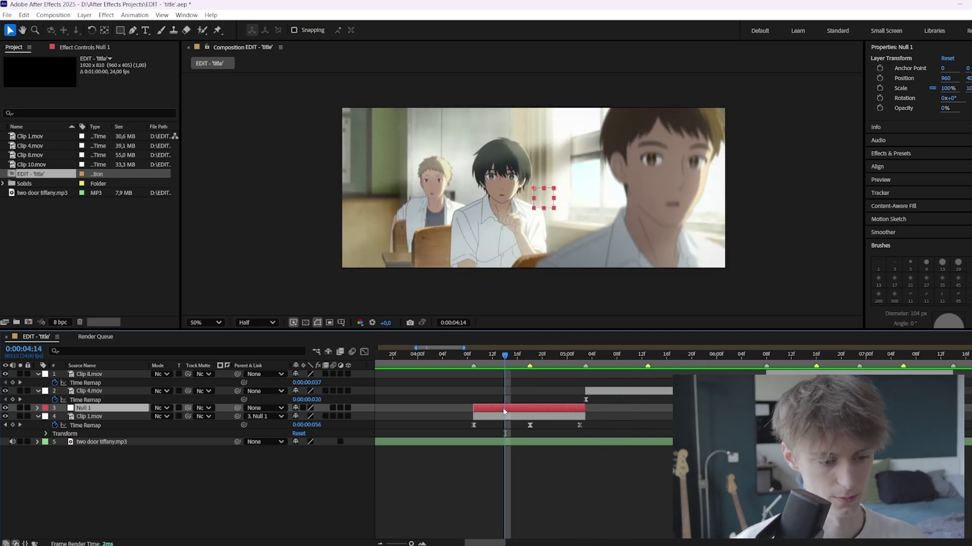
{"action": "key", "text": "p"}
{"action": "mouse_move", "coordinate": [504, 355]}
{"action": "left_mouse_down"}
{"action": "mouse_move", "coordinate": [477, 356]}
{"action": "mouse_move", "coordinate": [522, 353]}
{"action": "left_mouse_up"}
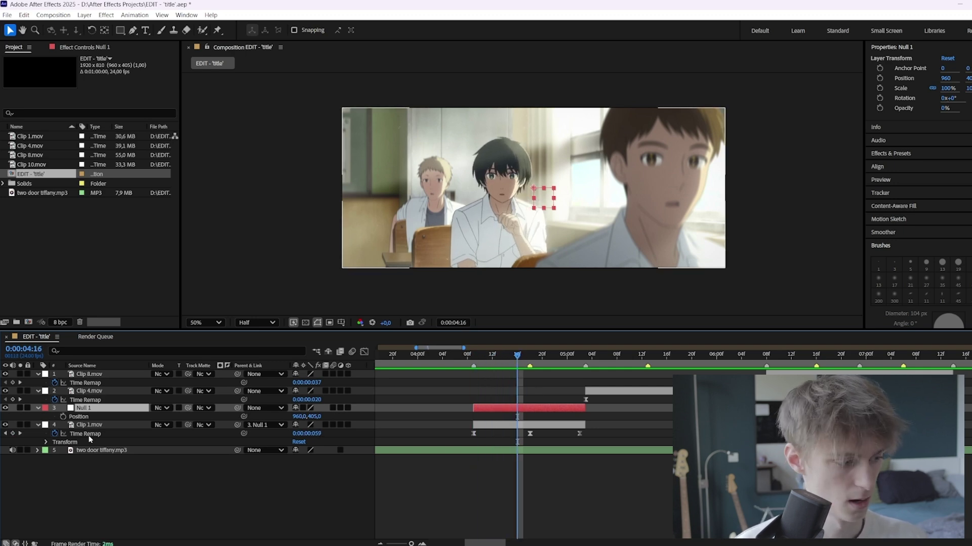
{"action": "left_click", "coordinate": [63, 416]}
Add a second Position keyframe to Null 1 at 0:00:05:02.
{"action": "left_click_drag", "start_coordinate": [553, 353], "coordinate": [580, 357]}
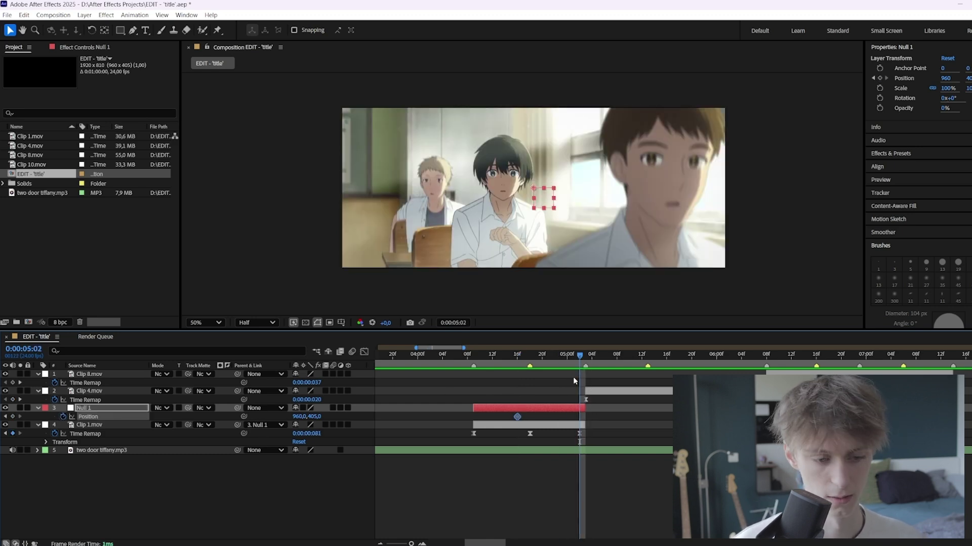
{"action": "scroll", "coordinate": [575, 380], "scroll_direction": "up", "scroll_amount": 1}
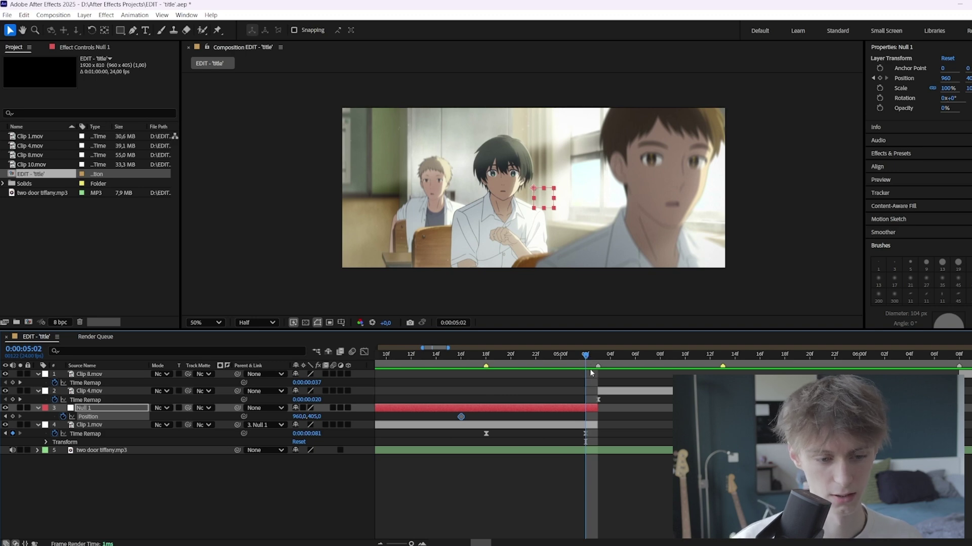
{"action": "left_click", "coordinate": [588, 410]}
{"action": "mouse_move", "coordinate": [588, 358]}
{"action": "left_mouse_down"}
{"action": "mouse_move", "coordinate": [597, 356]}
{"action": "mouse_move", "coordinate": [585, 356]}
{"action": "left_mouse_up"}
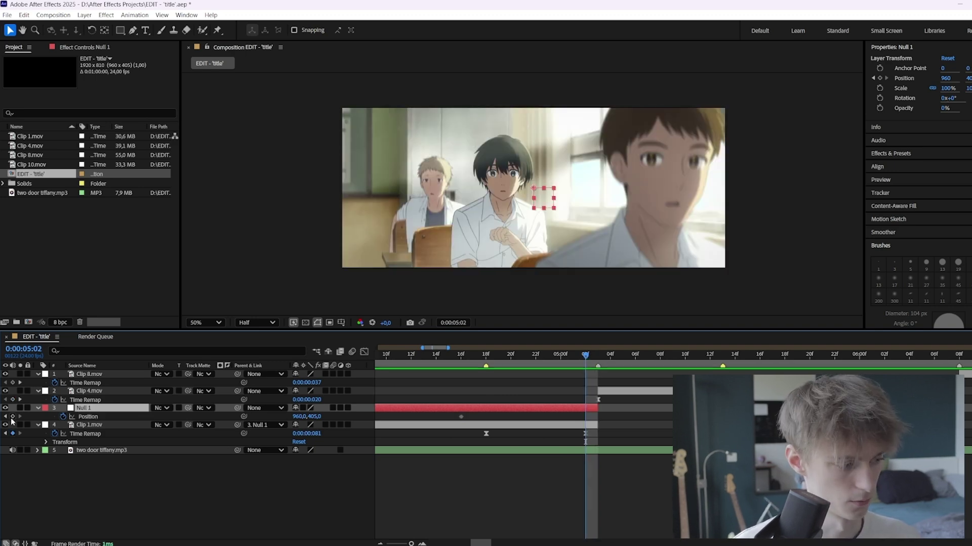
{"action": "left_click", "coordinate": [13, 416]}
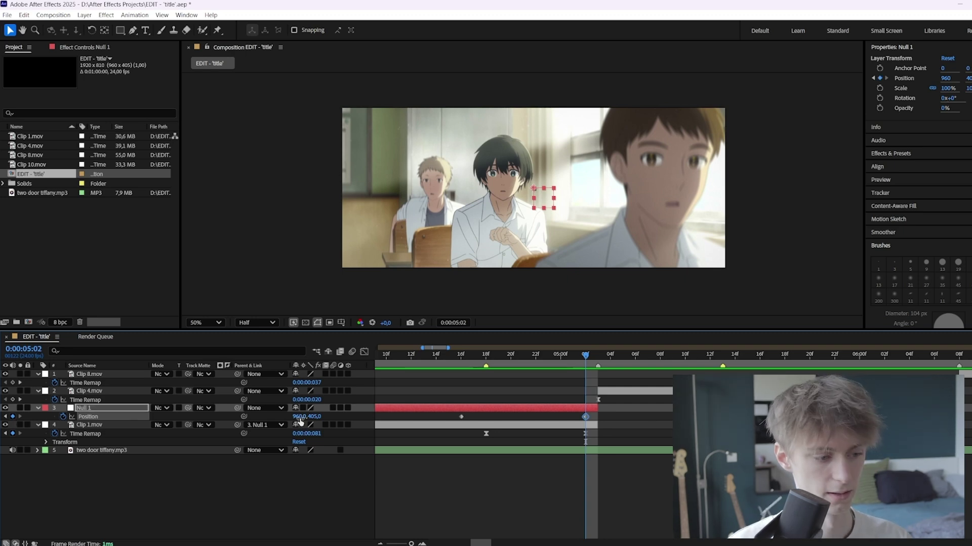
Shift Null 1 horizontally to an X position of 1183 on the keyframe at 0:00:05:02.
{"action": "left_click_drag", "start_coordinate": [299, 418], "coordinate": [254, 421]}
{"action": "left_click_drag", "start_coordinate": [622, 354], "coordinate": [585, 355]}
{"action": "left_click_drag", "start_coordinate": [299, 419], "coordinate": [414, 424]}
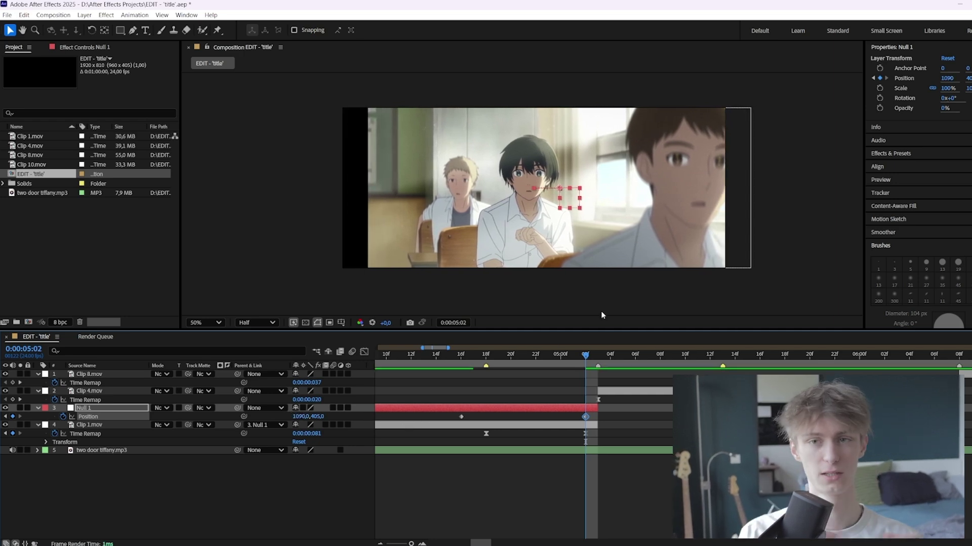
{"action": "left_click", "coordinate": [600, 355]}
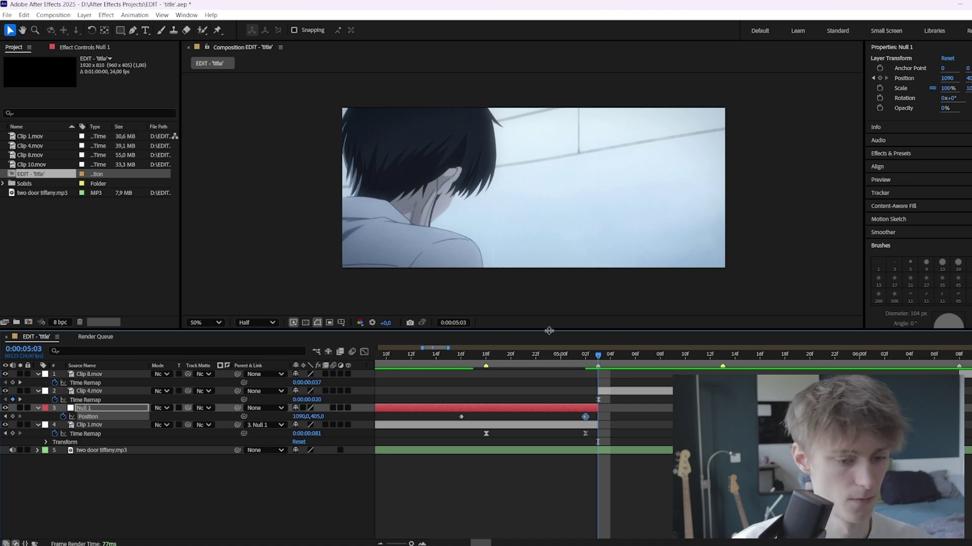
{"action": "key", "text": "Page_Up"}
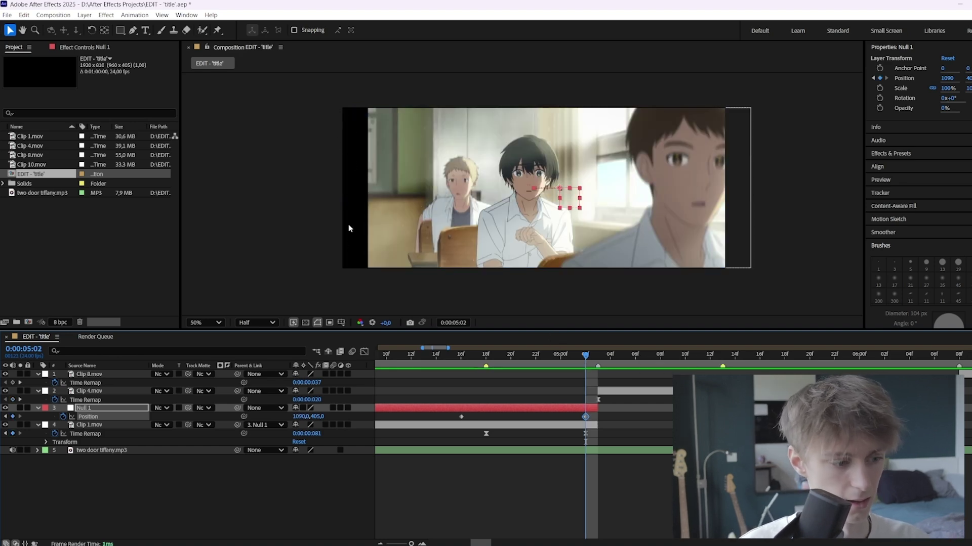
{"action": "left_click_drag", "start_coordinate": [310, 417], "coordinate": [459, 389]}
{"action": "left_click", "coordinate": [460, 389]}
Apply Easy Ease to both Position keyframes of Null 1.
{"action": "left_click_drag", "start_coordinate": [622, 414], "coordinate": [451, 425]}
{"action": "left_click", "coordinate": [471, 420]}
{"action": "left_click", "coordinate": [462, 417]}
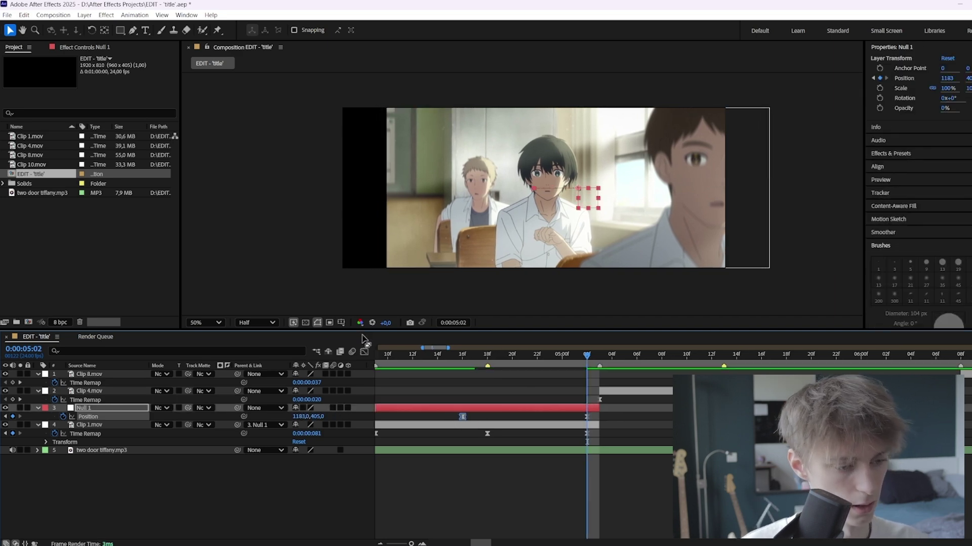
Shape Null 1's Position speed graph to accelerate steeply into the last keyframe, scrub through the move, and close the Graph Editor.
{"action": "left_click", "coordinate": [364, 352]}
{"action": "right_click", "coordinate": [466, 393]}
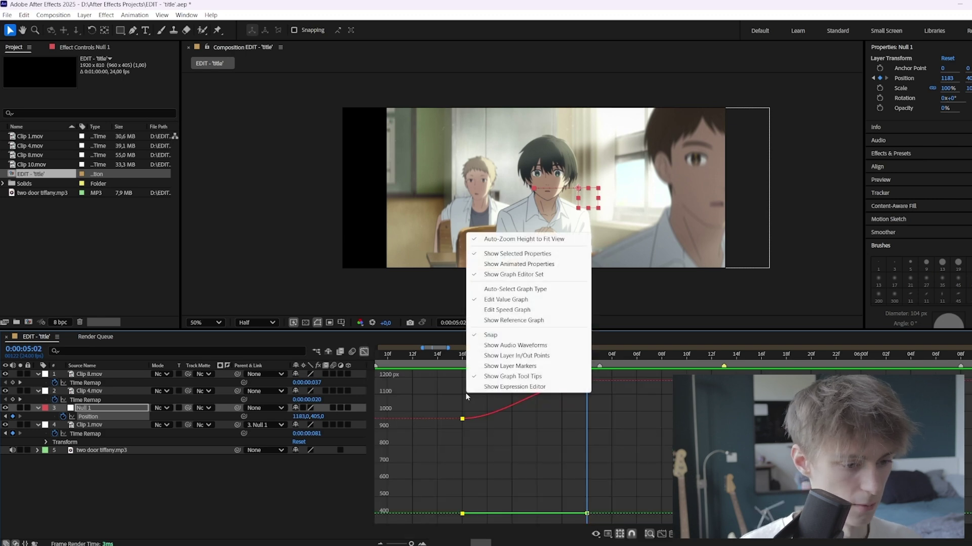
{"action": "right_click", "coordinate": [435, 406]}
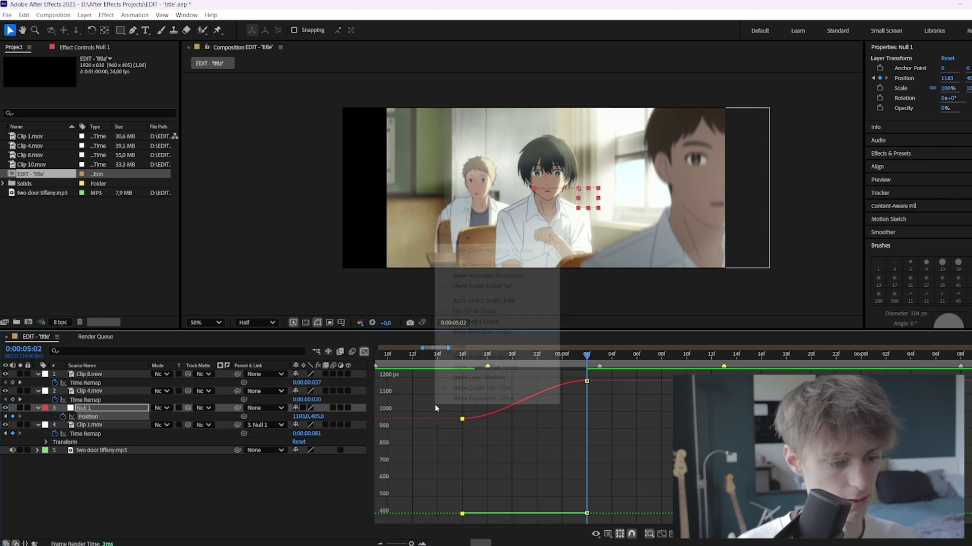
{"action": "left_click", "coordinate": [479, 322]}
{"action": "left_click", "coordinate": [550, 355]}
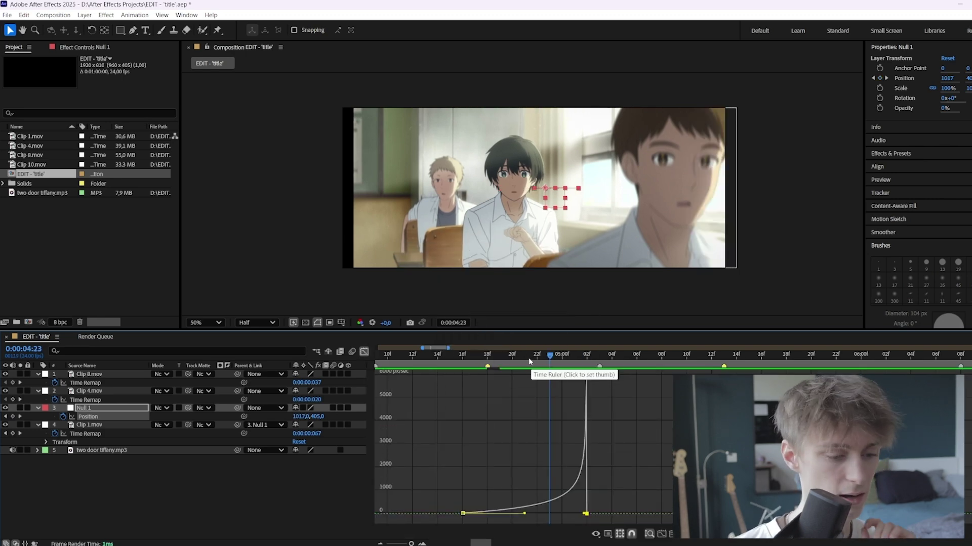
{"action": "left_click", "coordinate": [512, 357]}
{"action": "mouse_move", "coordinate": [512, 357]}
{"action": "left_mouse_down"}
{"action": "mouse_move", "coordinate": [577, 363]}
{"action": "mouse_move", "coordinate": [524, 348]}
{"action": "left_mouse_up"}
{"action": "left_click", "coordinate": [364, 351]}
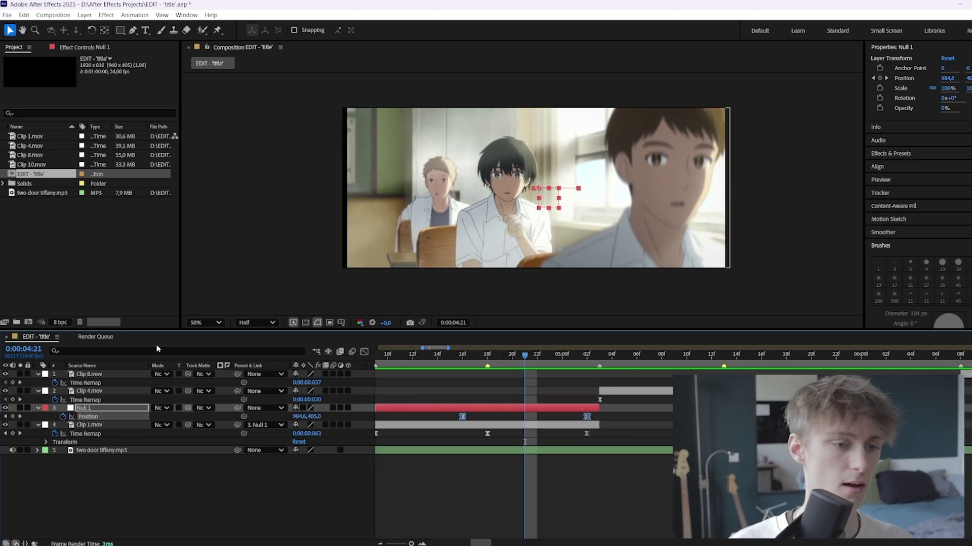
Separate the Position dimensions of Null 1 and remove the Y Position keyframes.
{"action": "right_click", "coordinate": [94, 416]}
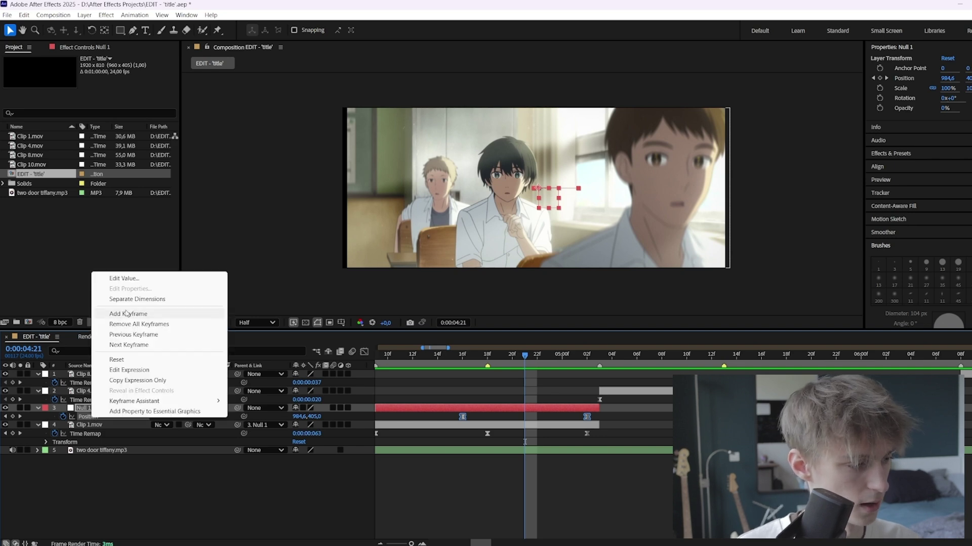
{"action": "left_click", "coordinate": [140, 299]}
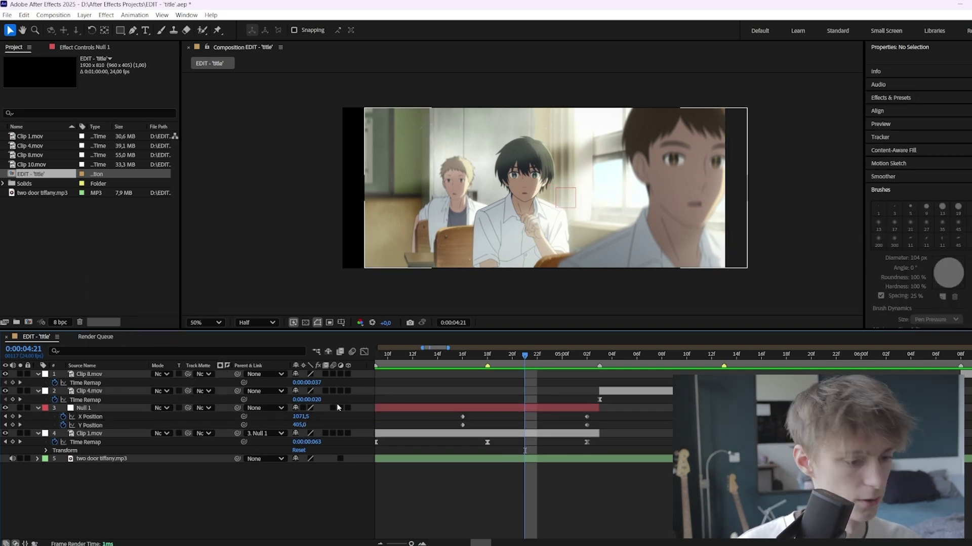
{"action": "left_click", "coordinate": [73, 426]}
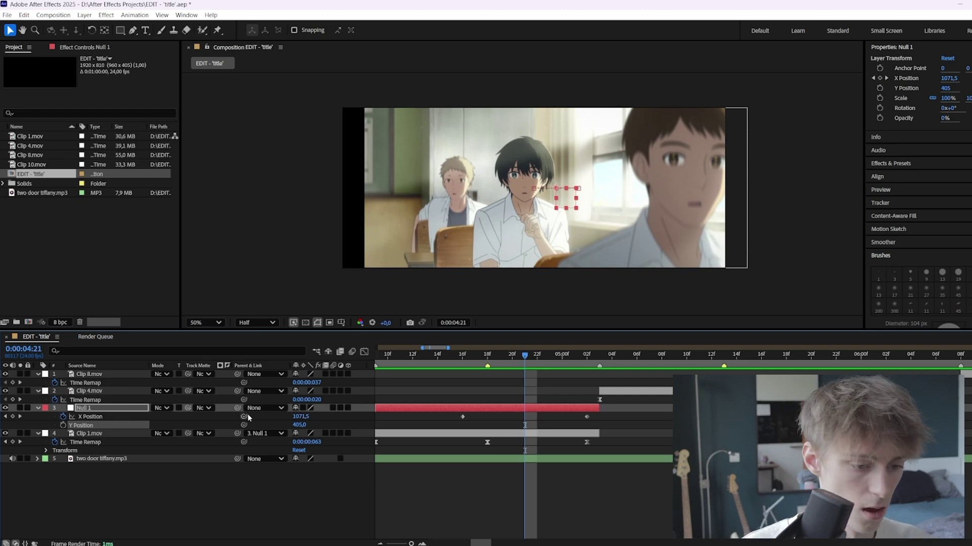
Apply Easy Ease to both X Position keyframes of Null 1 and display their curve as a value graph.
{"action": "left_click_drag", "start_coordinate": [501, 355], "coordinate": [549, 354]}
{"action": "left_click_drag", "start_coordinate": [606, 416], "coordinate": [399, 435]}
{"action": "key", "text": "F9"}
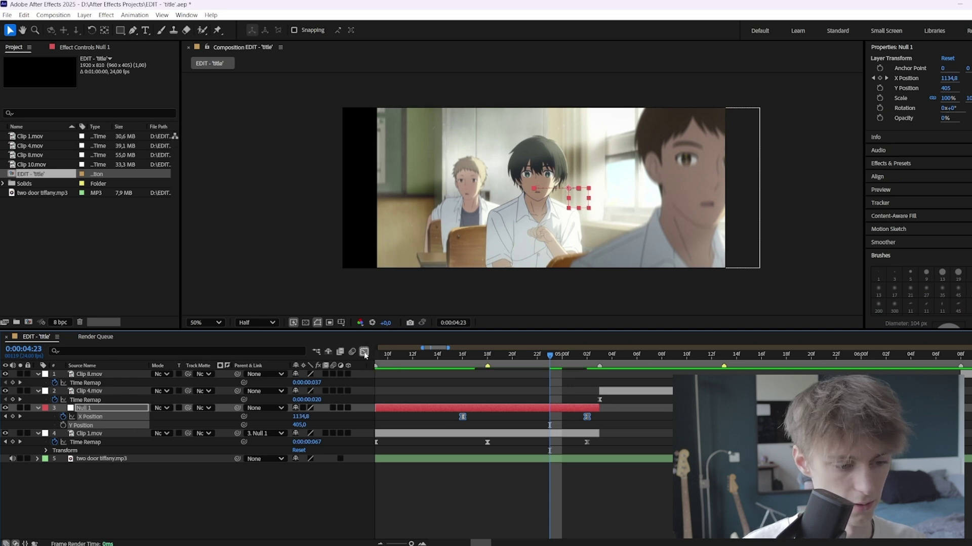
{"action": "left_click", "coordinate": [364, 352]}
{"action": "right_click", "coordinate": [455, 427]}
{"action": "right_click", "coordinate": [437, 411]}
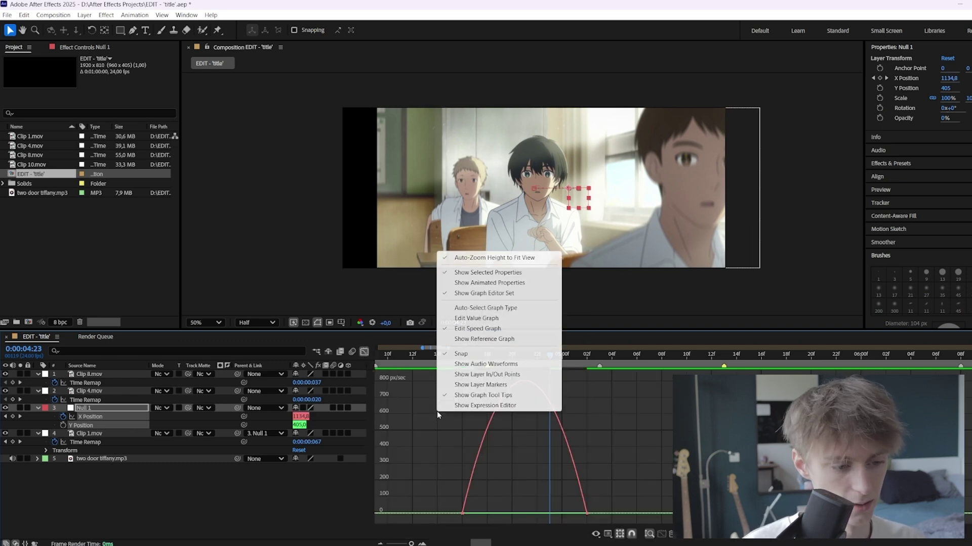
{"action": "left_click", "coordinate": [483, 318]}
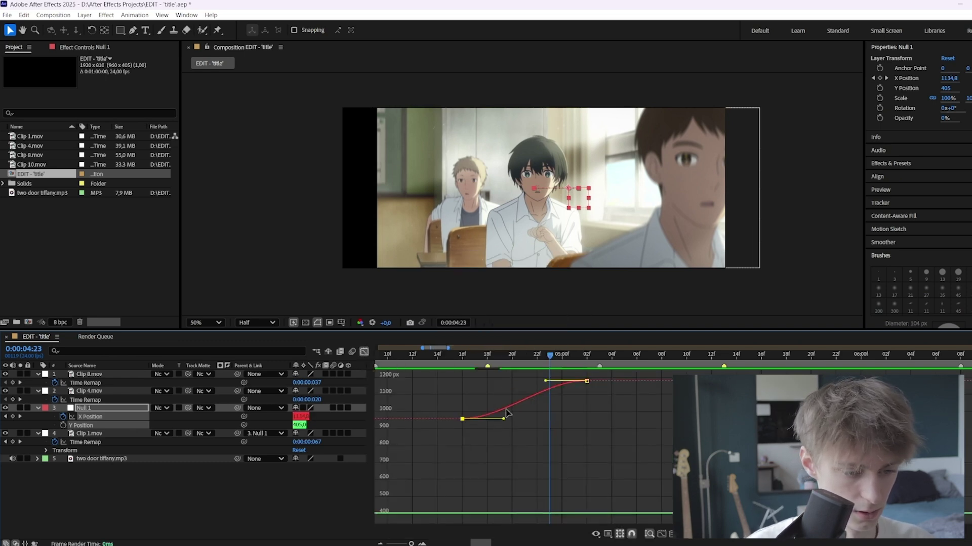
Shape Null 1's X Position value graph to stay nearly flat and rise steeply into the last keyframe, and check the motion.
{"action": "left_click_drag", "start_coordinate": [495, 407], "coordinate": [560, 422]}
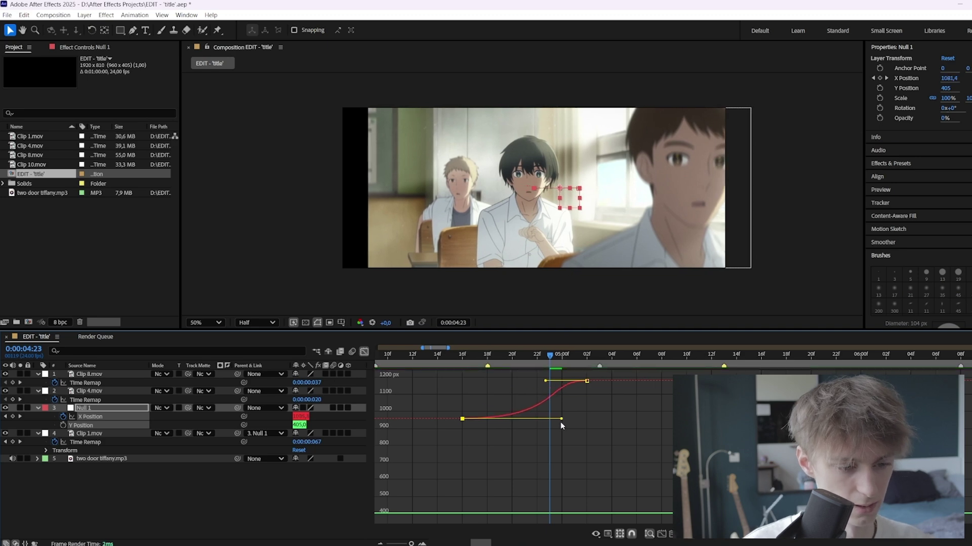
{"action": "left_click_drag", "start_coordinate": [545, 381], "coordinate": [584, 412]}
{"action": "left_click", "coordinate": [364, 353]}
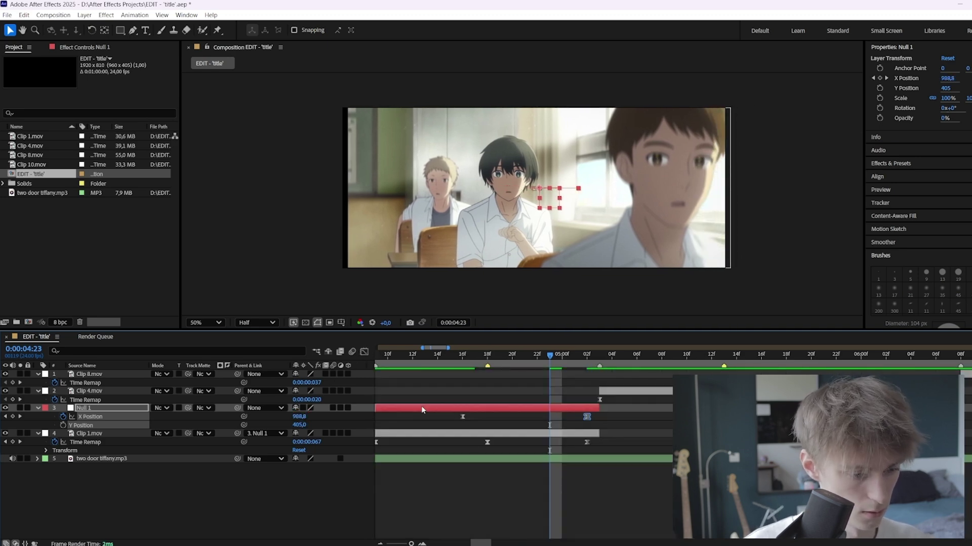
{"action": "left_click", "coordinate": [364, 352]}
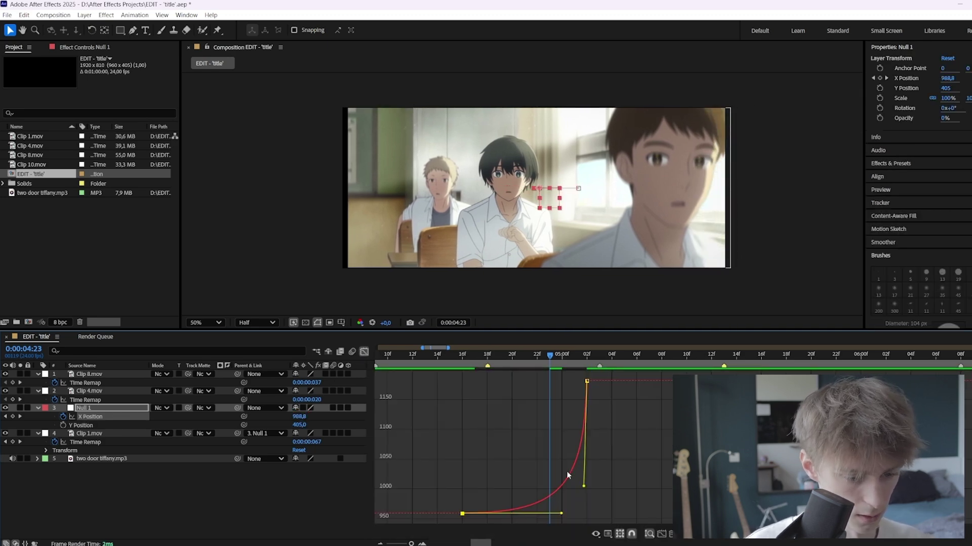
{"action": "left_click_drag", "start_coordinate": [561, 515], "coordinate": [571, 513]}
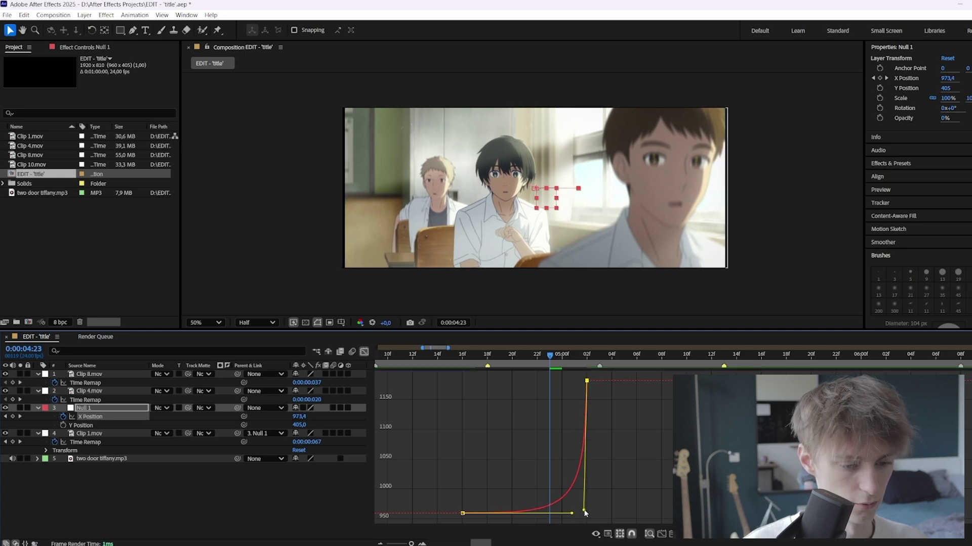
{"action": "left_click_drag", "start_coordinate": [536, 355], "coordinate": [426, 355]}
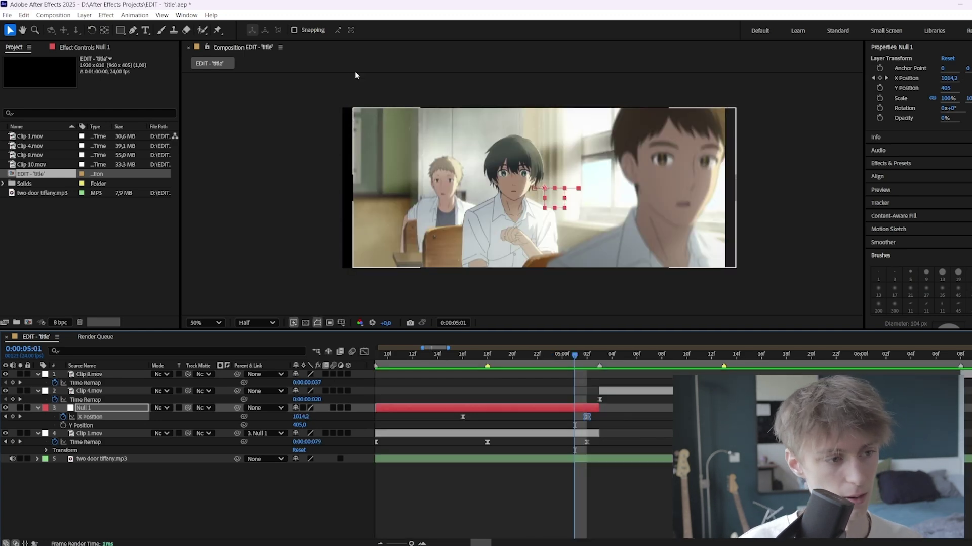
{"action": "left_click", "coordinate": [38, 408]}
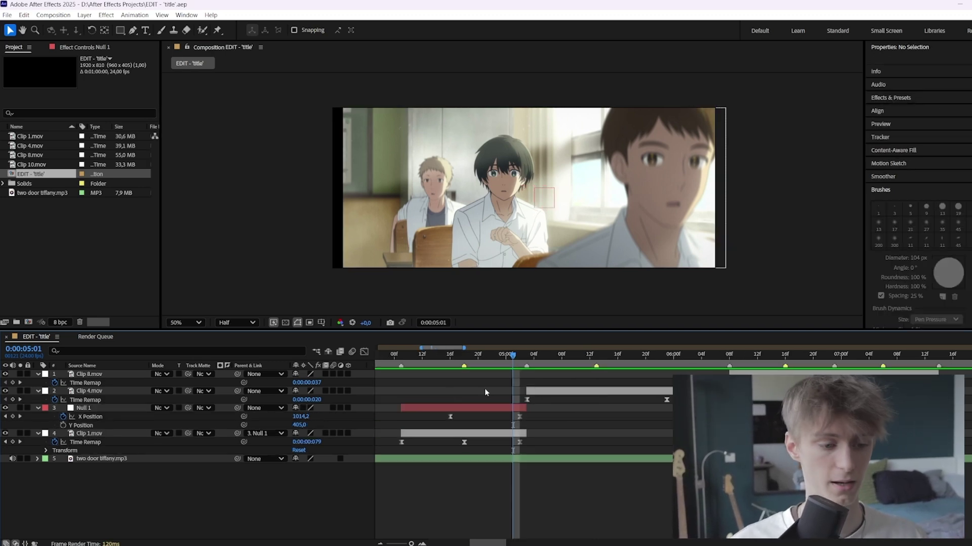
Animate Null 1's Scale from 100% up to 115% at 0:00:05:02 and apply Easy Ease to the Scale keyframes.
{"action": "left_click", "coordinate": [501, 407]}
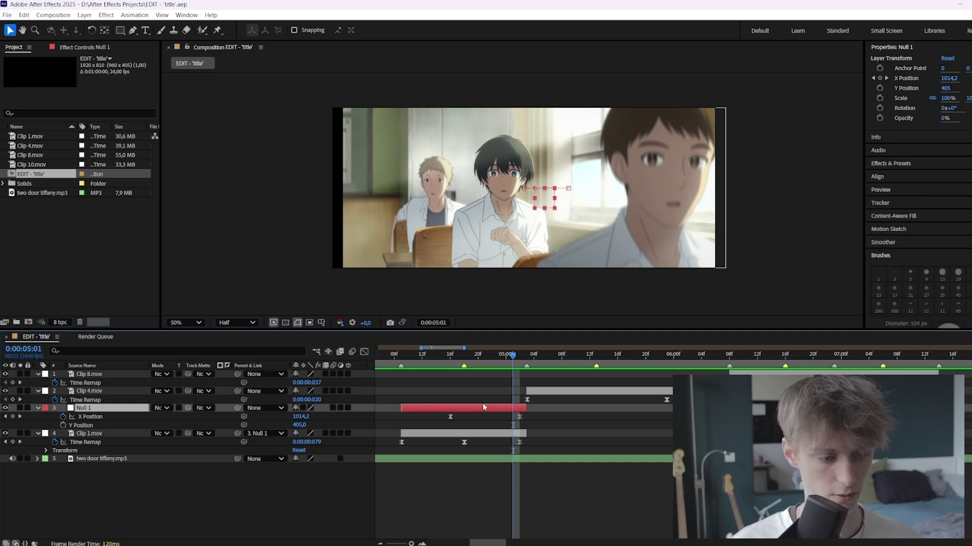
{"action": "key", "text": "s"}
{"action": "left_click_drag", "start_coordinate": [470, 354], "coordinate": [519, 356]}
{"action": "left_click", "coordinate": [63, 416]}
{"action": "left_click_drag", "start_coordinate": [308, 416], "coordinate": [316, 416]}
{"action": "key", "text": "F9"}
Steepen Null 1's Scale value graph into the last keyframe, move the first Scale keyframe to 0:00:04:16, and collapse the layer.
{"action": "left_click", "coordinate": [365, 352]}
{"action": "left_click_drag", "start_coordinate": [408, 484], "coordinate": [518, 512]}
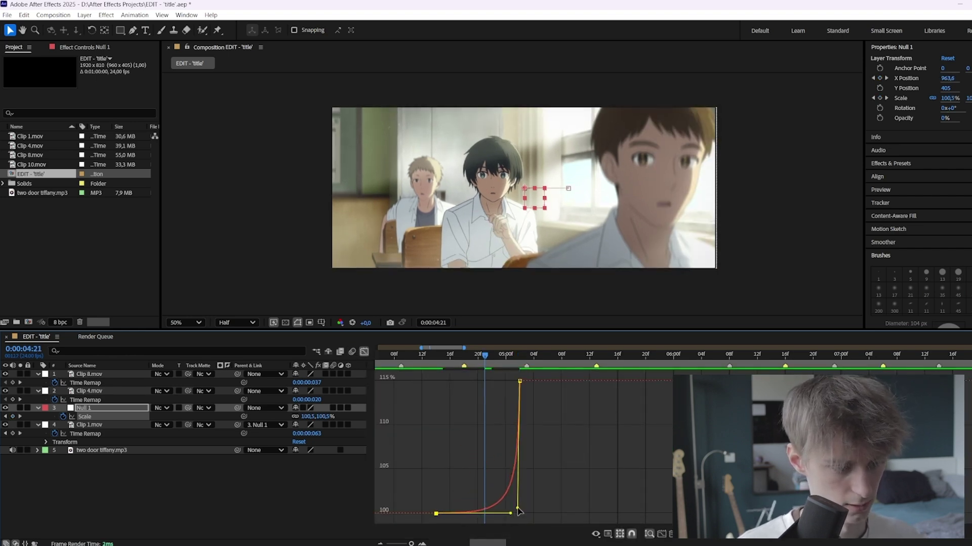
{"action": "left_click", "coordinate": [364, 351]}
{"action": "left_click_drag", "start_coordinate": [435, 419], "coordinate": [442, 419]}
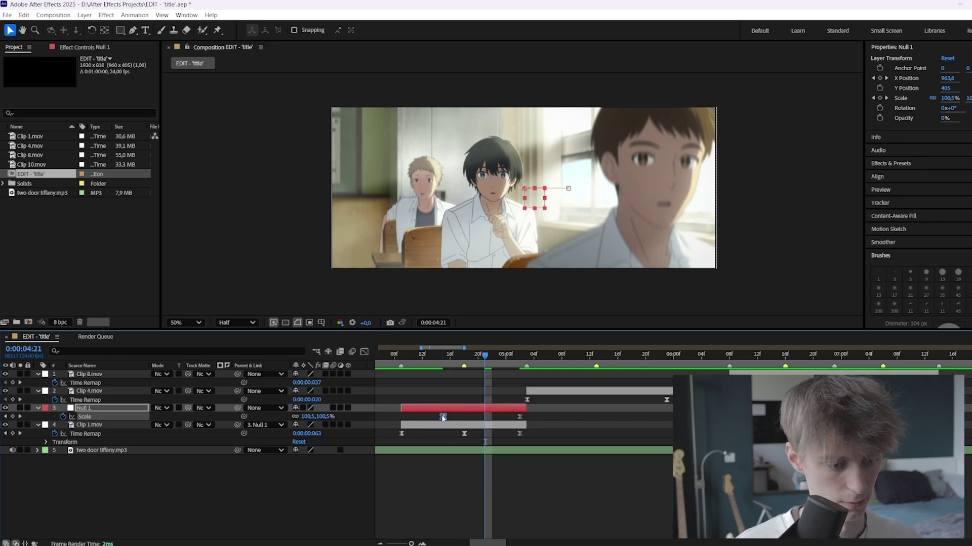
{"action": "left_click", "coordinate": [364, 352]}
{"action": "left_click_drag", "start_coordinate": [504, 355], "coordinate": [521, 359]}
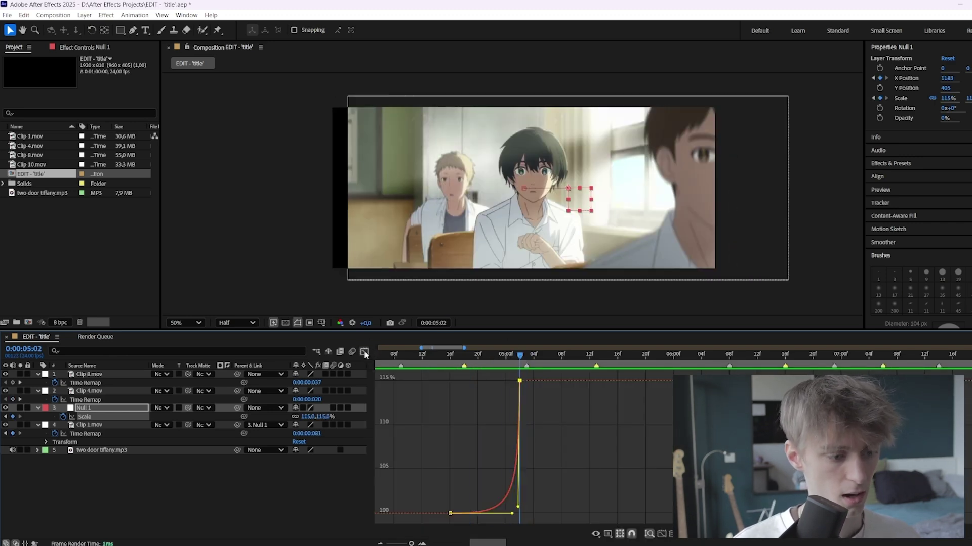
{"action": "left_click", "coordinate": [364, 352]}
{"action": "left_click", "coordinate": [38, 408]}
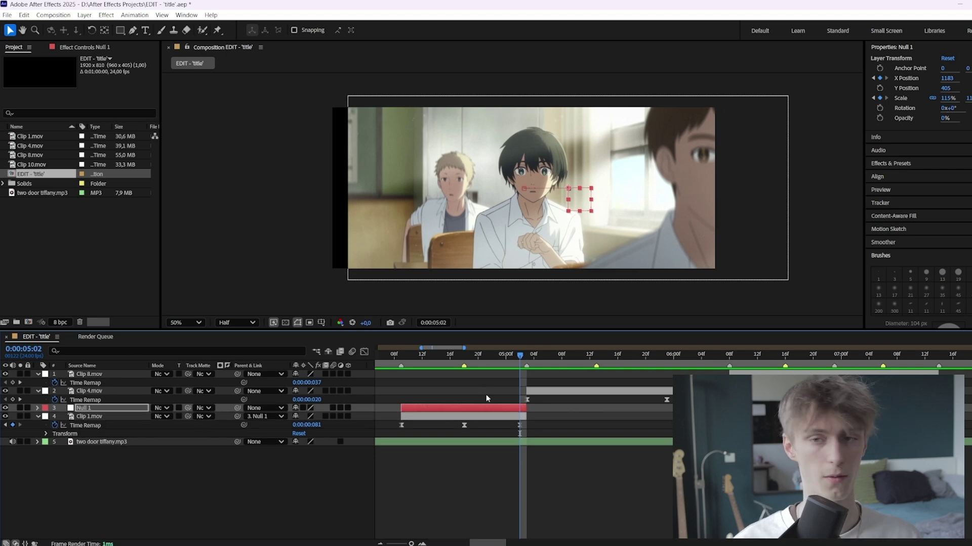
Apply the CC RepeTile effect to Clip 1.mov and show its effect settings.
{"action": "left_click", "coordinate": [486, 417]}
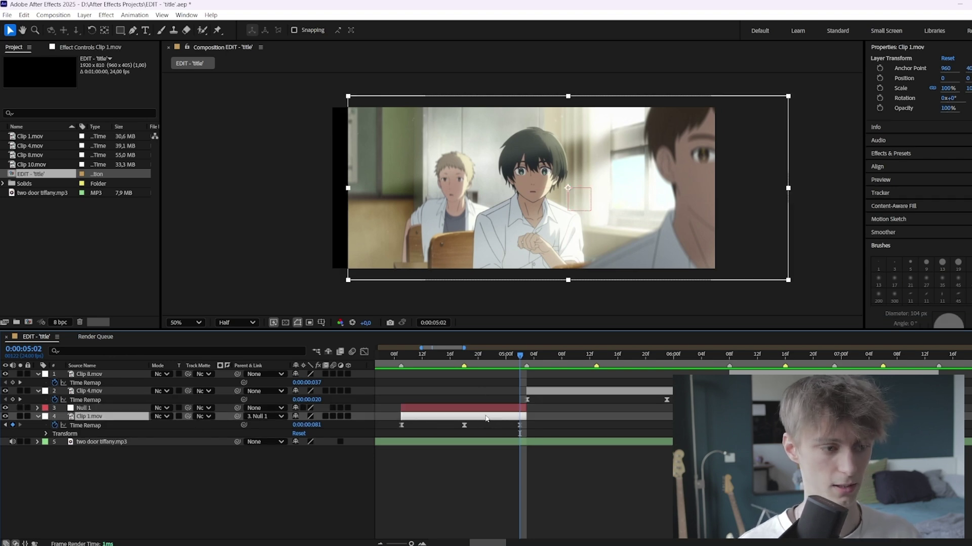
{"action": "key", "text": "ctrl+space"}
{"action": "type", "text": "cc re"}
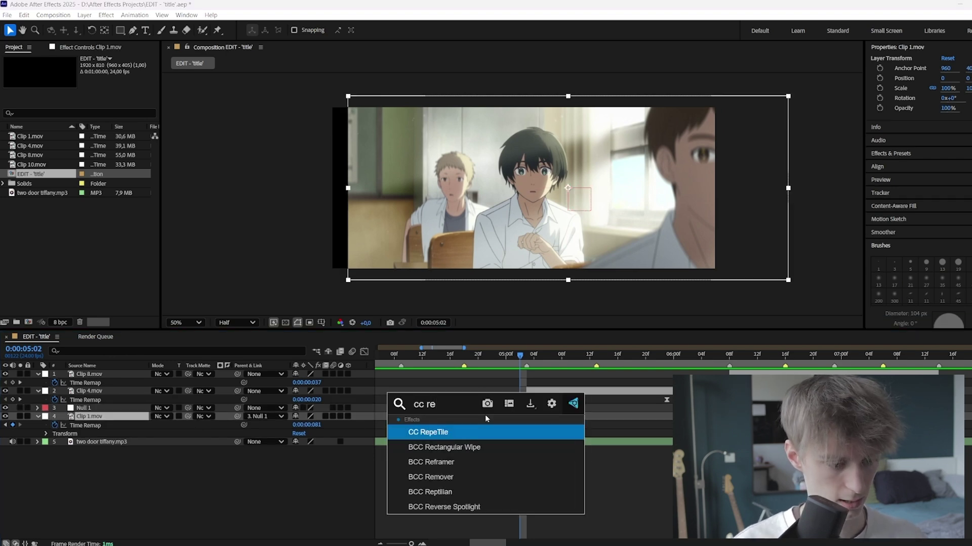
{"action": "key", "text": "Return"}
{"action": "left_click", "coordinate": [479, 408]}
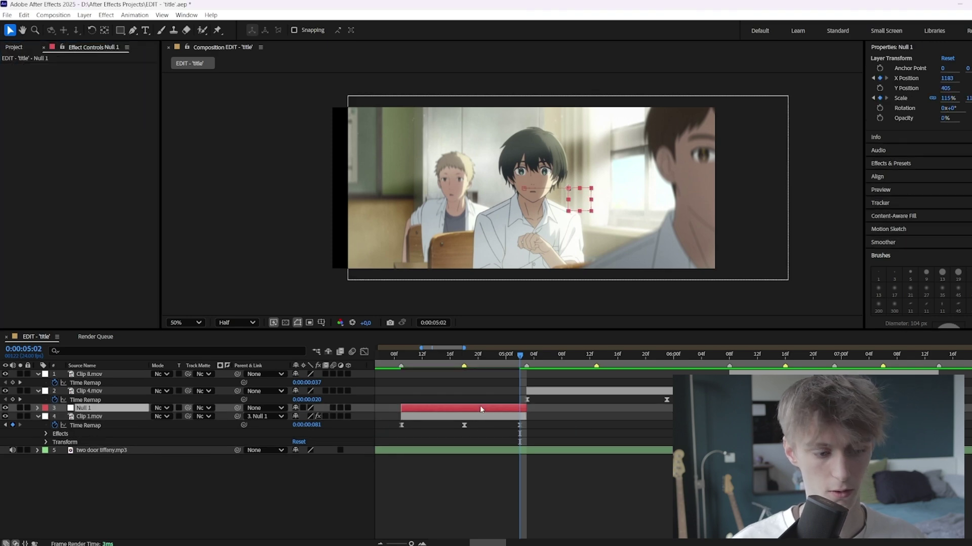
{"action": "left_click", "coordinate": [499, 418]}
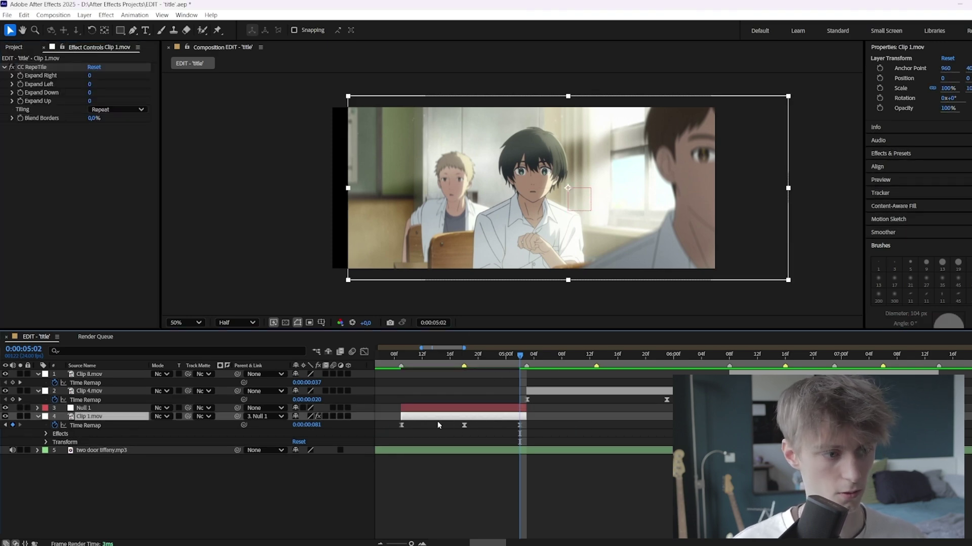
Set CC RepeTile's Expand Right, Left, Down and Up to 200 each and its Tiling to Unfold.
{"action": "left_click", "coordinate": [89, 75]}
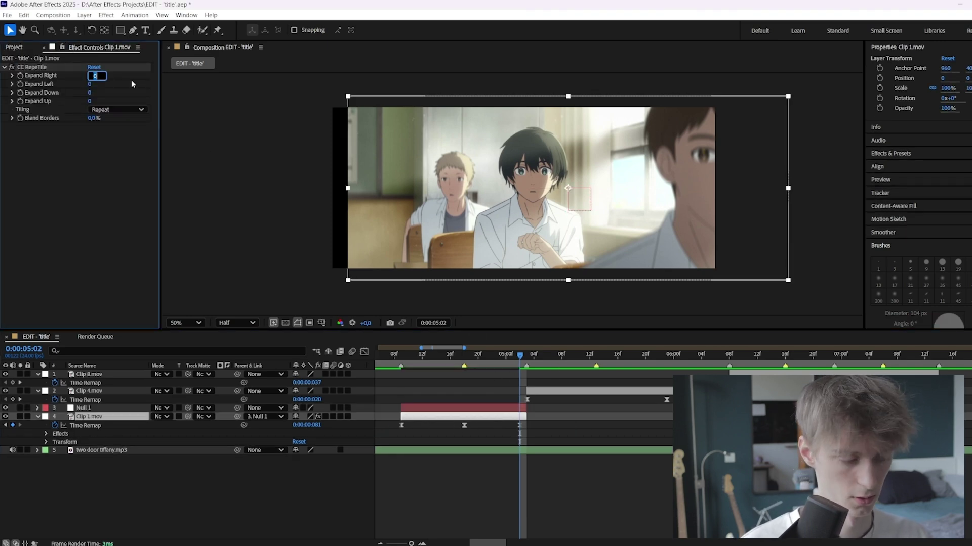
{"action": "type", "text": "200"}
{"action": "key", "text": "Tab"}
{"action": "type", "text": "200"}
{"action": "key", "text": "Tab"}
{"action": "type", "text": "200"}
{"action": "key", "text": "Tab"}
{"action": "type", "text": "200"}
{"action": "key", "text": "Return"}
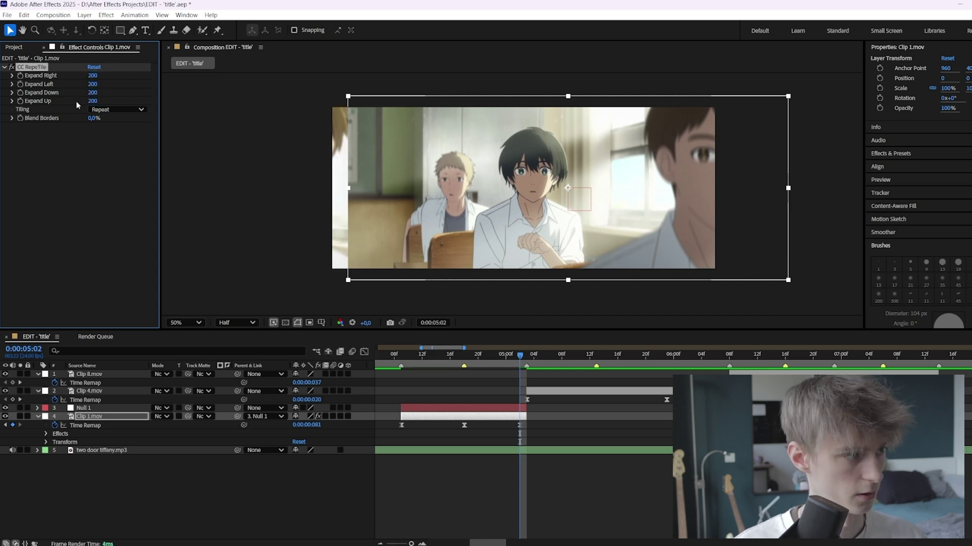
{"action": "left_click", "coordinate": [107, 110]}
{"action": "left_click", "coordinate": [124, 153]}
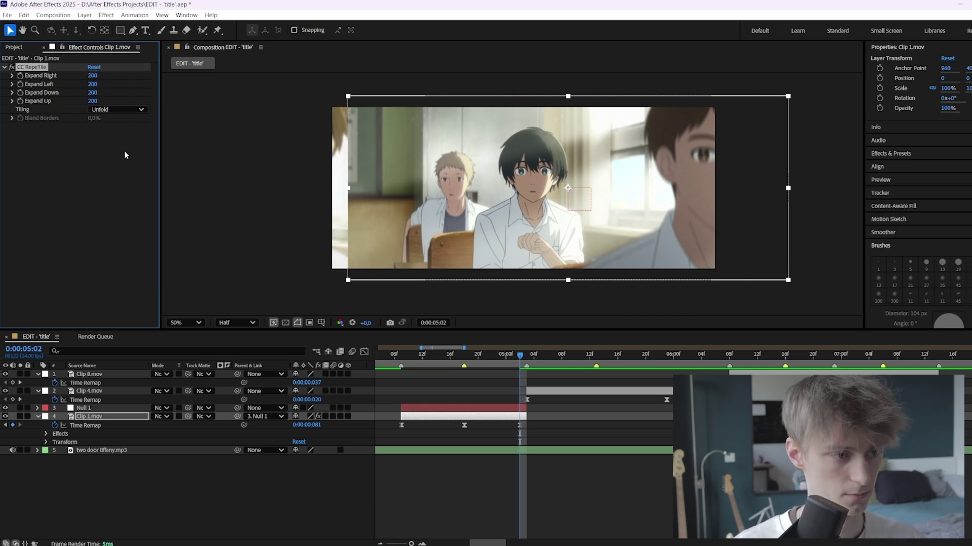
{"action": "left_click", "coordinate": [324, 136]}
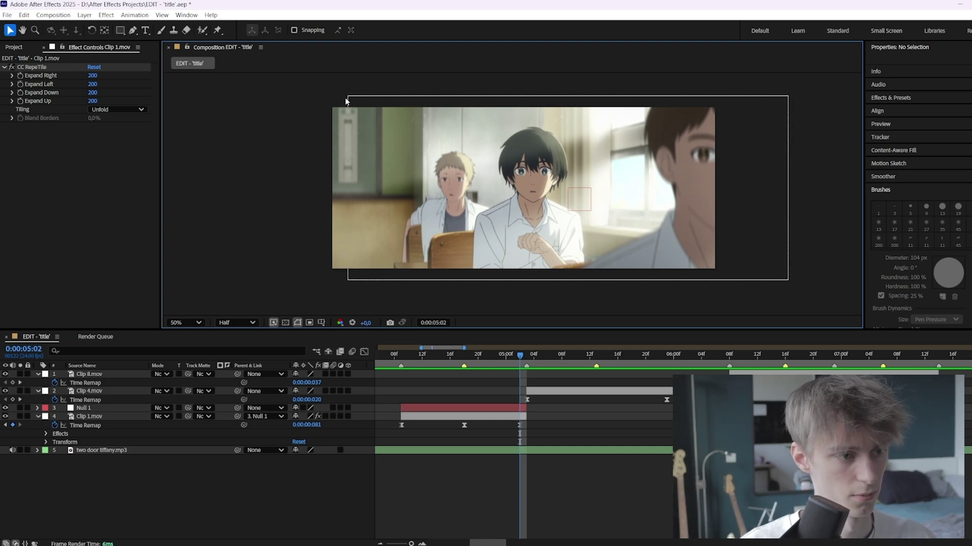
Preview the transition from Clip 1.mov to Clip 4.mov and inspect Null 1's Scale keyframes around the cut.
{"action": "key", "text": "space"}
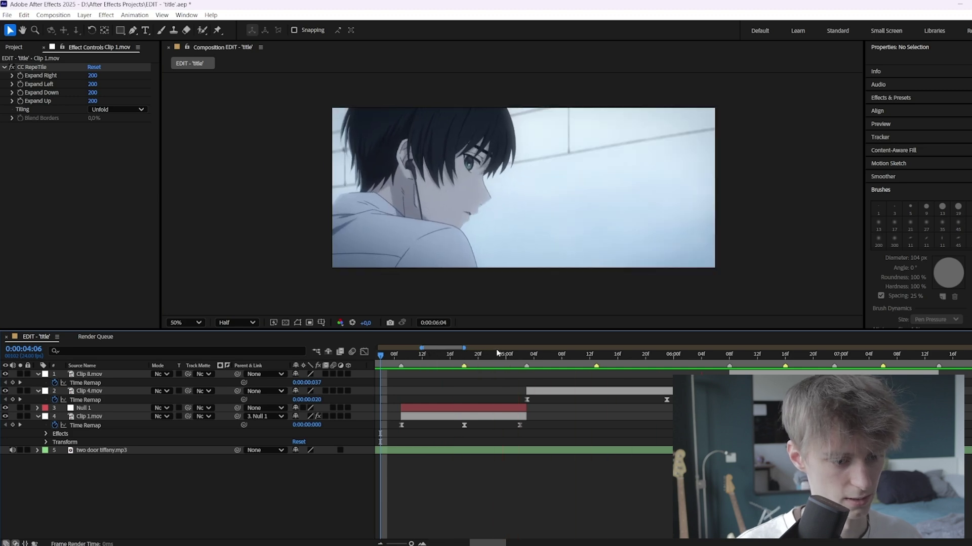
{"action": "left_click", "coordinate": [525, 355]}
{"action": "left_click", "coordinate": [492, 355]}
{"action": "left_click", "coordinate": [497, 408]}
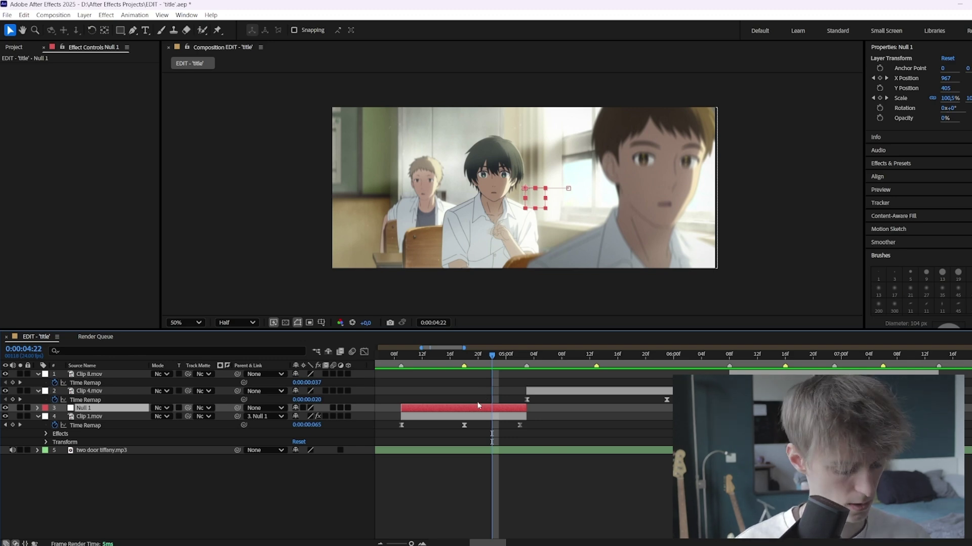
{"action": "key", "text": "s"}
{"action": "left_click", "coordinate": [450, 416]}
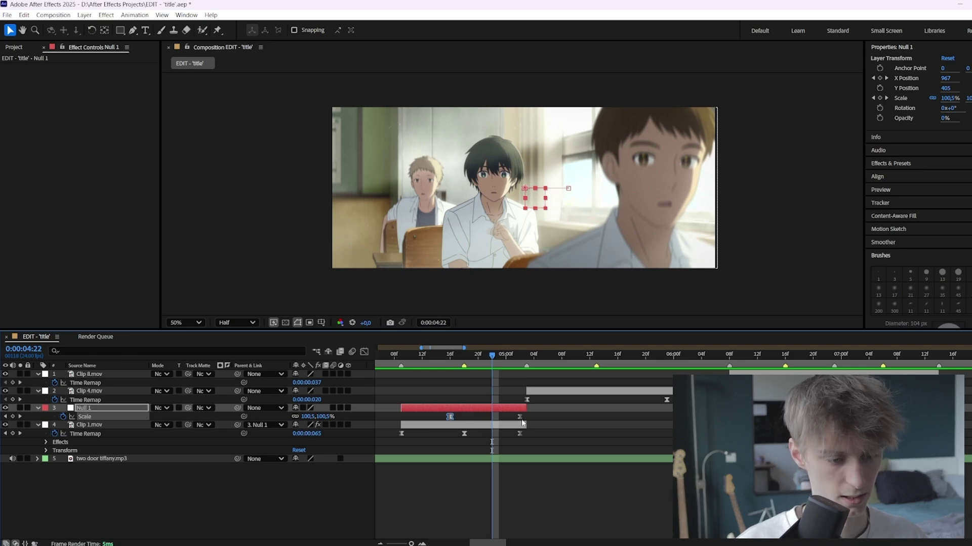
{"action": "mouse_move", "coordinate": [487, 355]}
{"action": "left_mouse_down"}
{"action": "mouse_move", "coordinate": [401, 354]}
{"action": "mouse_move", "coordinate": [478, 356]}
{"action": "left_mouse_up"}
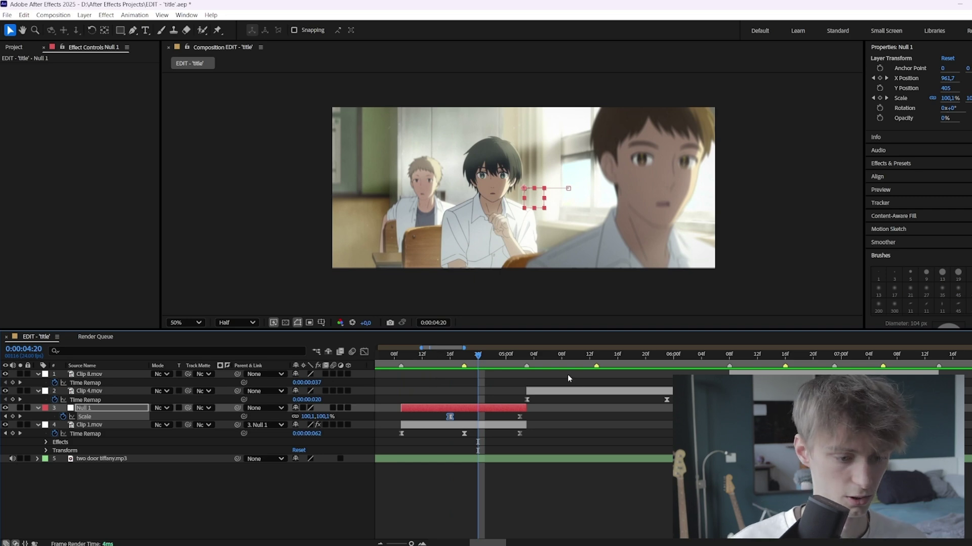
{"action": "left_click_drag", "start_coordinate": [527, 357], "coordinate": [612, 355]}
{"action": "key", "text": "u"}
Add a null matching Clip 4.mov's duration, duplicate it, and parent Clip 4.mov to the lower null and the lower null to the upper one.
{"action": "left_click", "coordinate": [541, 391]}
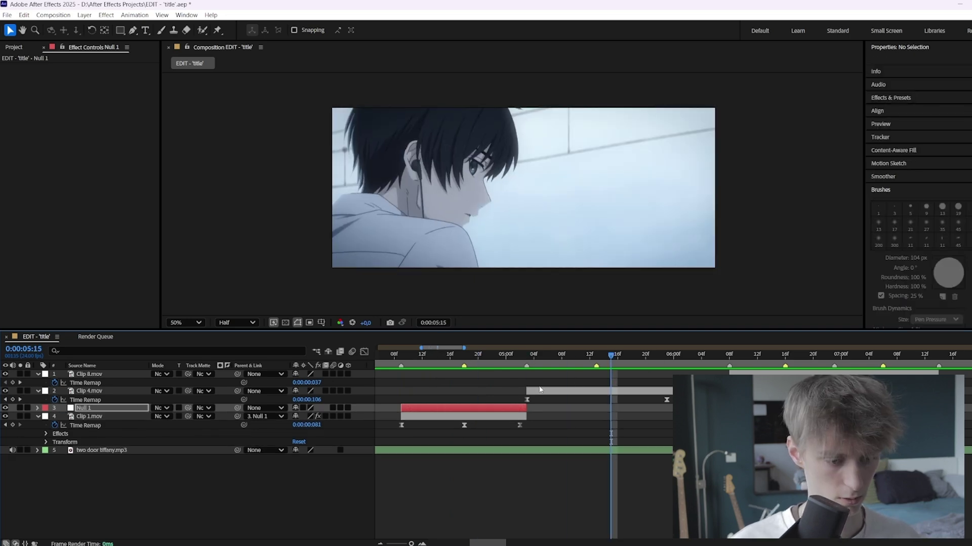
{"action": "left_click", "coordinate": [526, 354]}
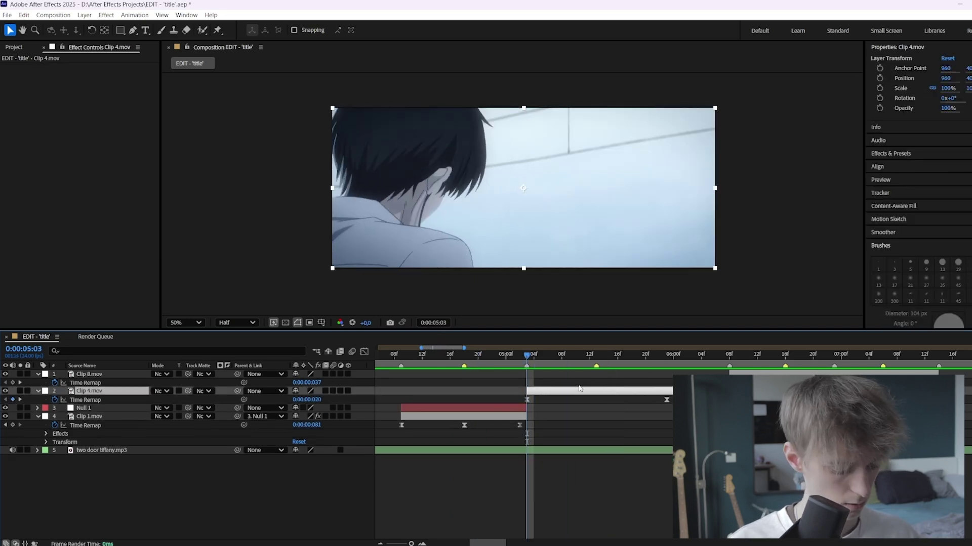
{"action": "key", "text": "ctrl+alt+shift+y"}
{"action": "key", "text": "space"}
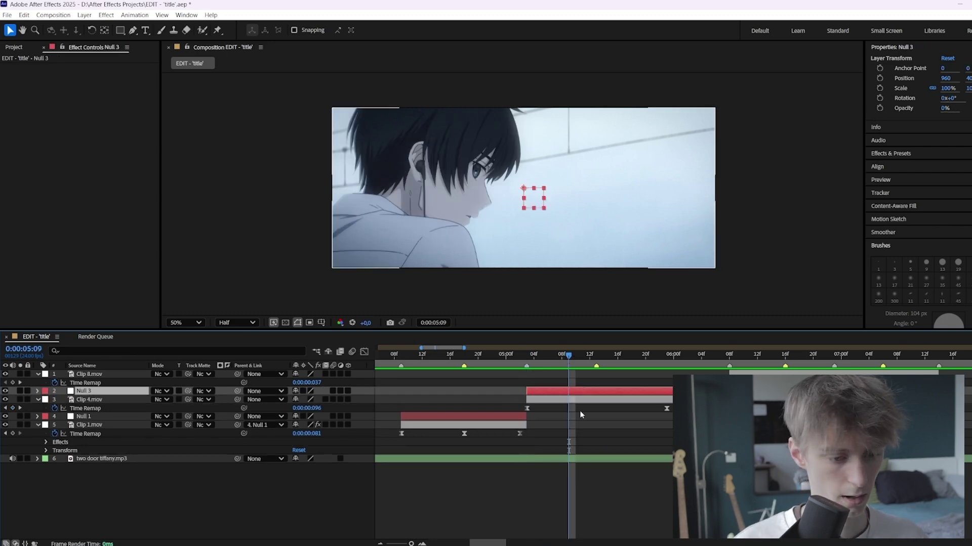
{"action": "key", "text": "ctrl+d"}
{"action": "left_click", "coordinate": [551, 404]}
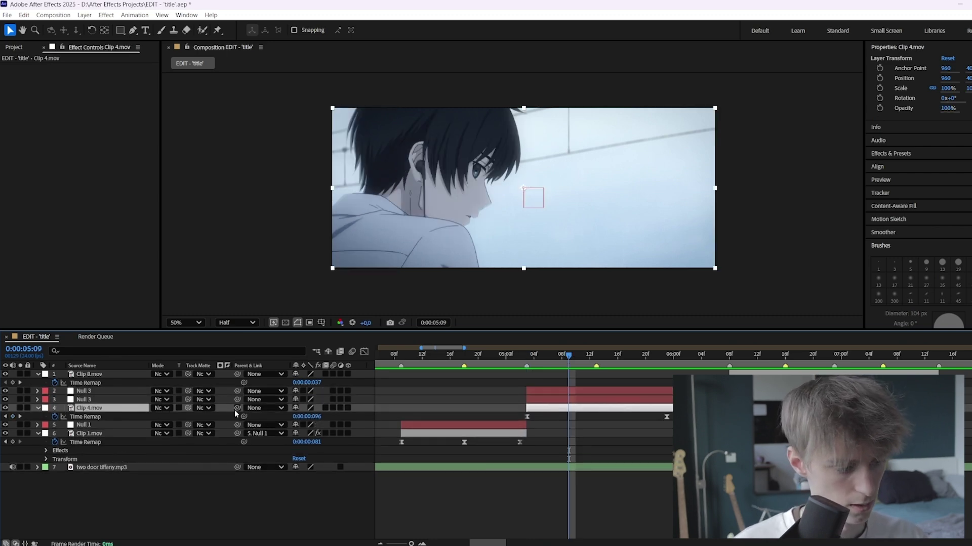
{"action": "left_click_drag", "start_coordinate": [237, 408], "coordinate": [222, 390]}
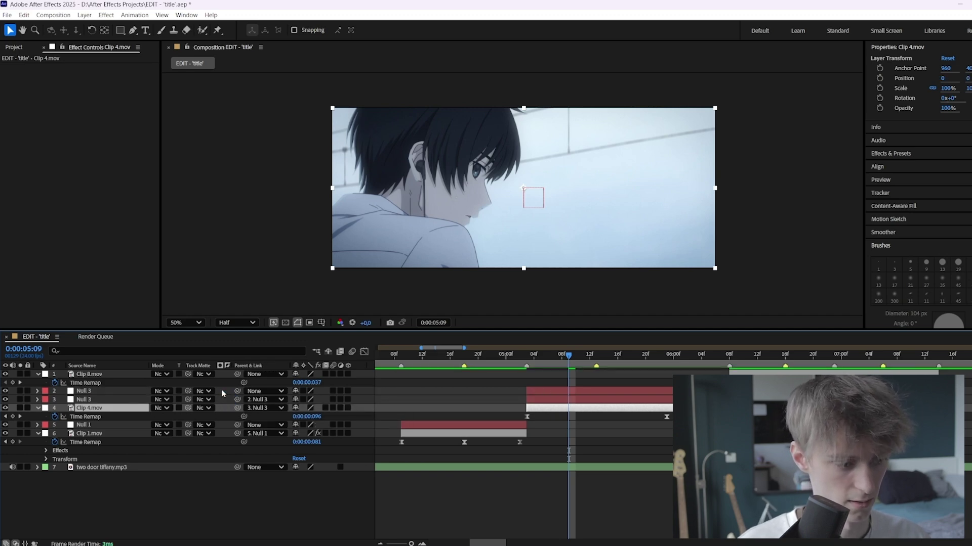
Add a Position keyframe to the lower Null 3 at the start of Clip 4.mov, 0:00:05:03.
{"action": "left_click", "coordinate": [555, 400]}
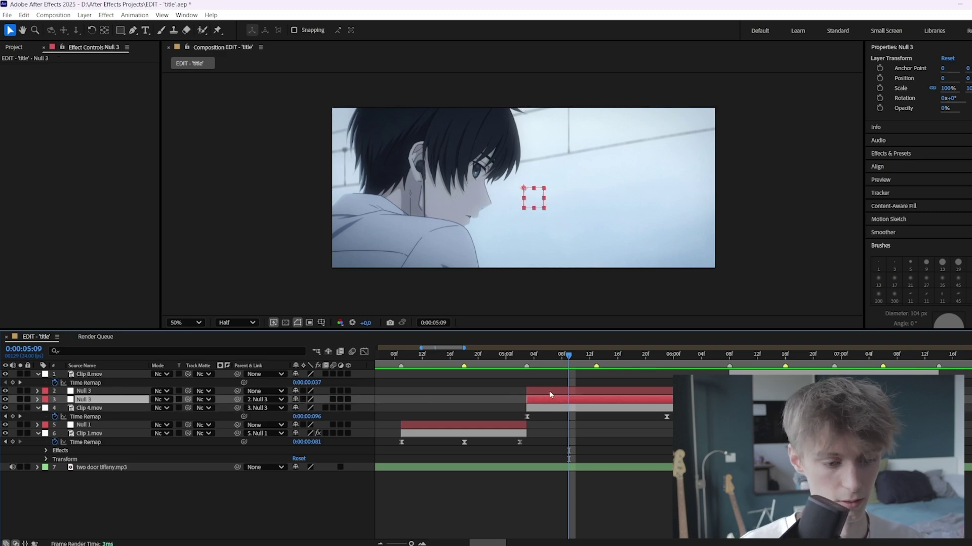
{"action": "left_click", "coordinate": [549, 391]}
{"action": "left_click", "coordinate": [541, 400]}
{"action": "key", "text": "i"}
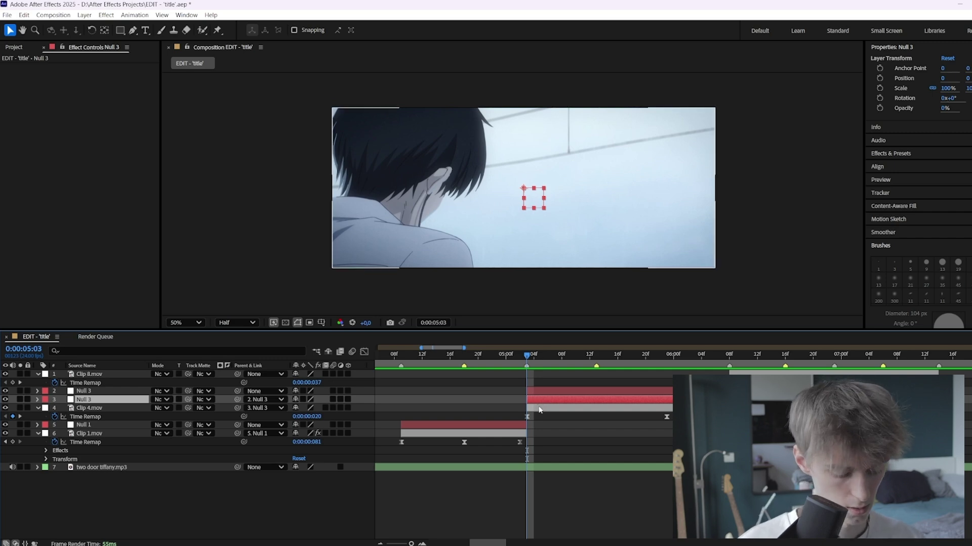
{"action": "key", "text": "p"}
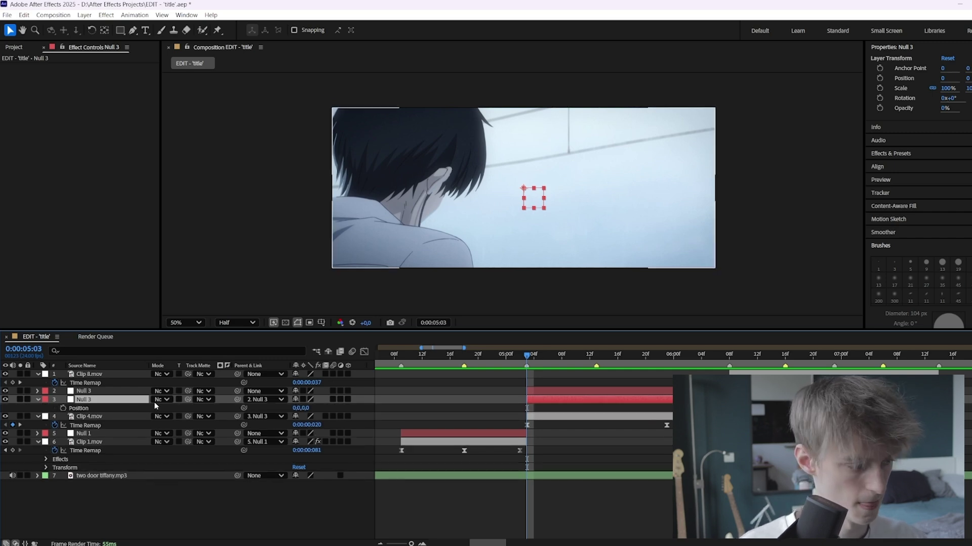
{"action": "left_click", "coordinate": [63, 408]}
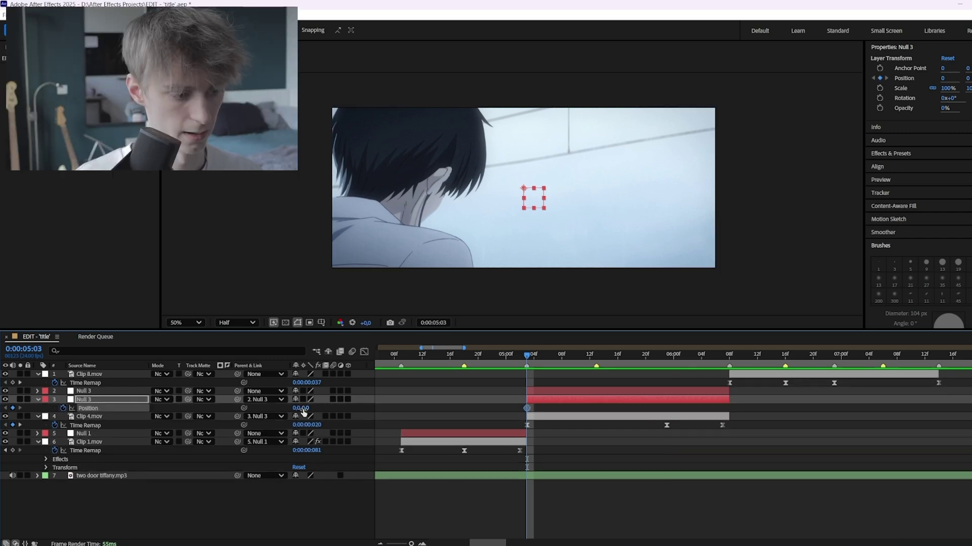
Set the lower Null 3's horizontal Position to -160 at 0:00:05:03 and to 0 at 0:00:06:00.
{"action": "left_click_drag", "start_coordinate": [294, 408], "coordinate": [213, 409]}
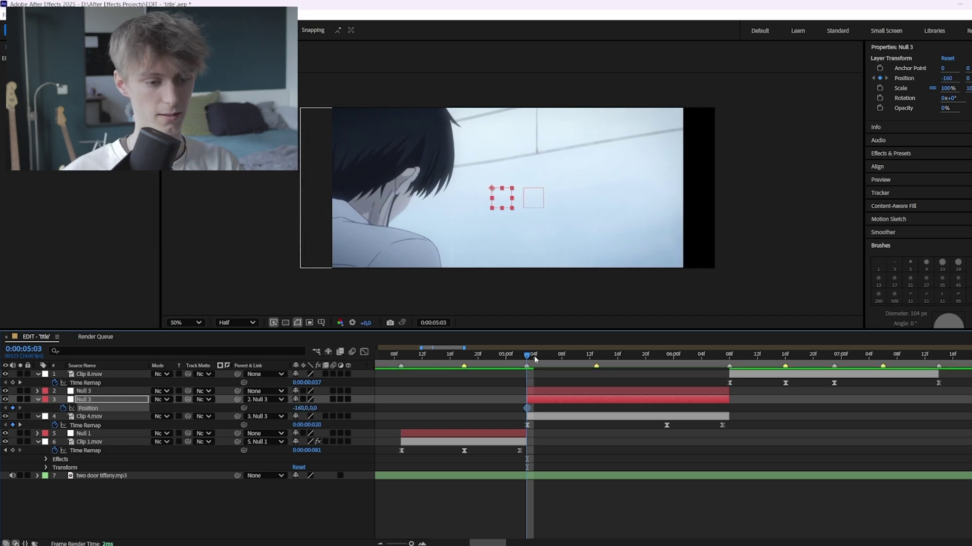
{"action": "key", "text": "space"}
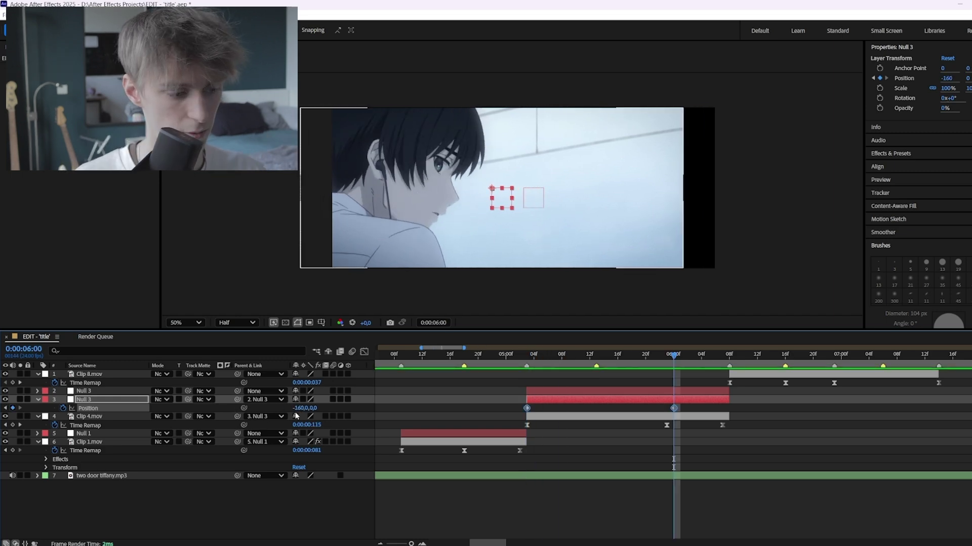
{"action": "left_click", "coordinate": [302, 408]}
{"action": "type", "text": "0"}
{"action": "key", "text": "Return"}
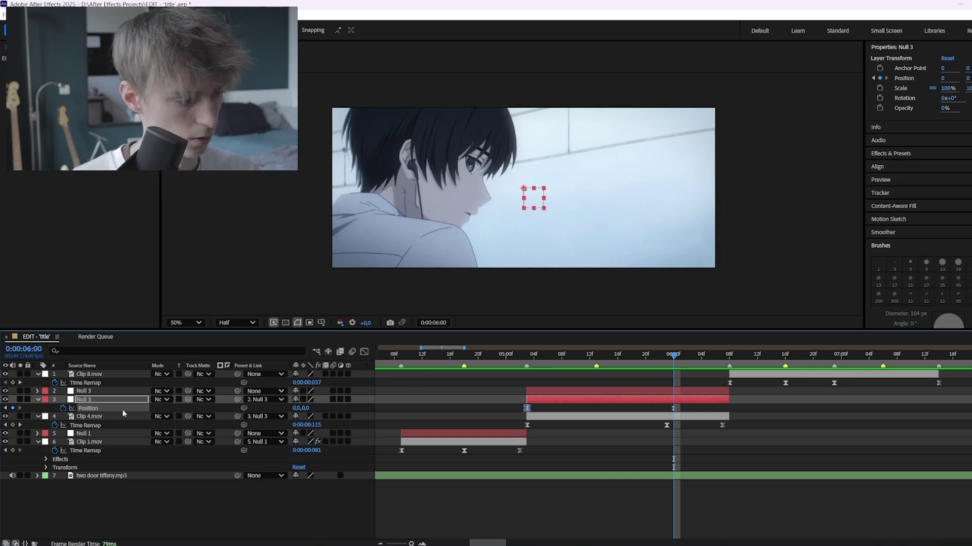
Separate the dimensions of the lower Null 3's Position and delete its Y Position keyframes.
{"action": "right_click", "coordinate": [113, 411]}
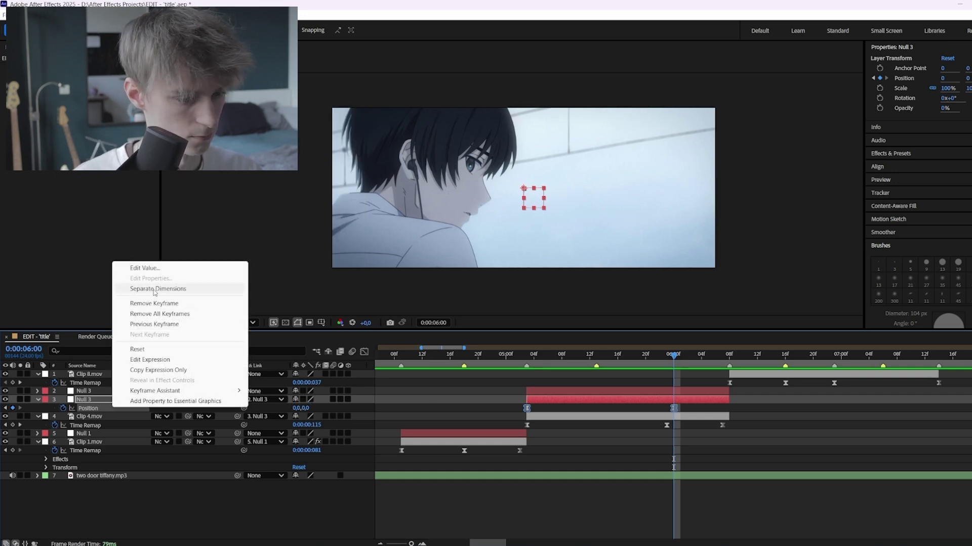
{"action": "left_click", "coordinate": [152, 289]}
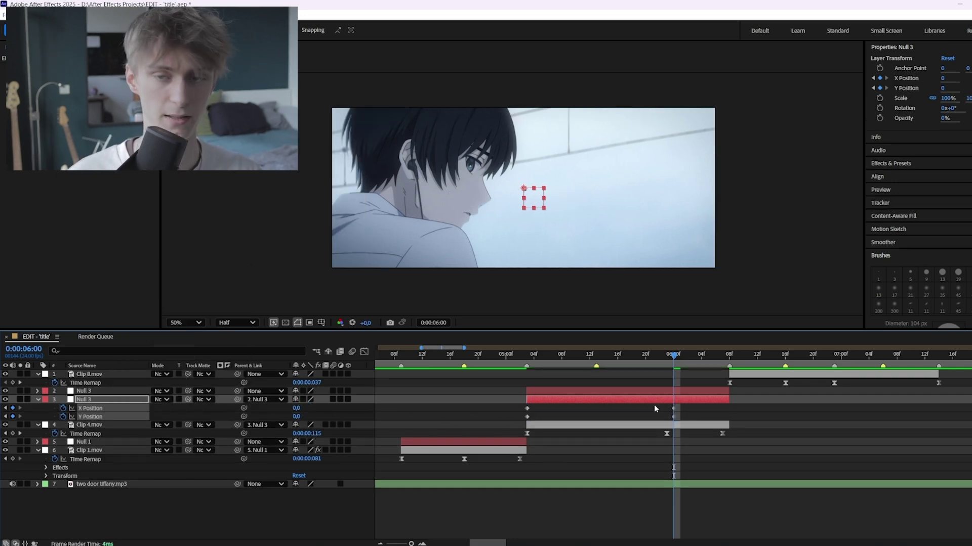
{"action": "left_click", "coordinate": [450, 409]}
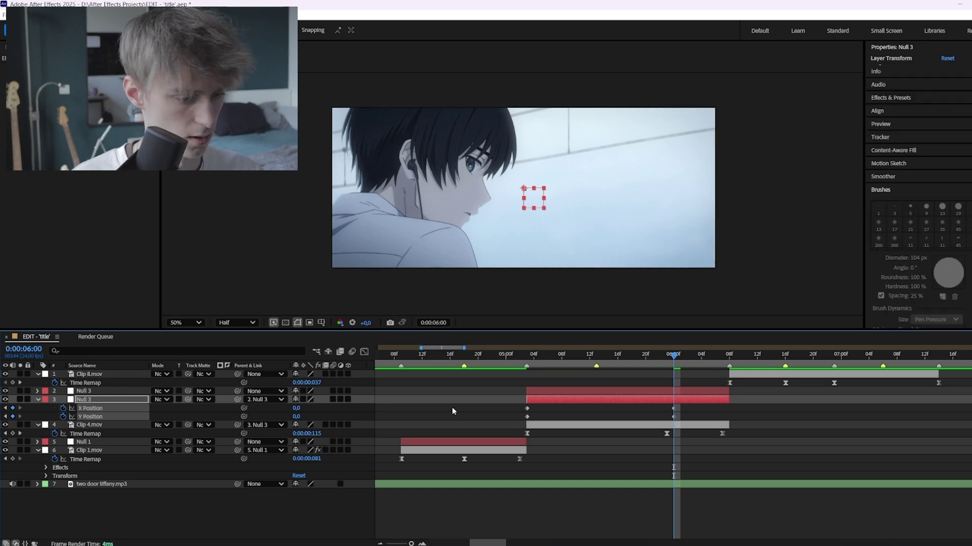
{"action": "left_click", "coordinate": [99, 418]}
{"action": "left_click", "coordinate": [98, 409]}
{"action": "left_click", "coordinate": [100, 418]}
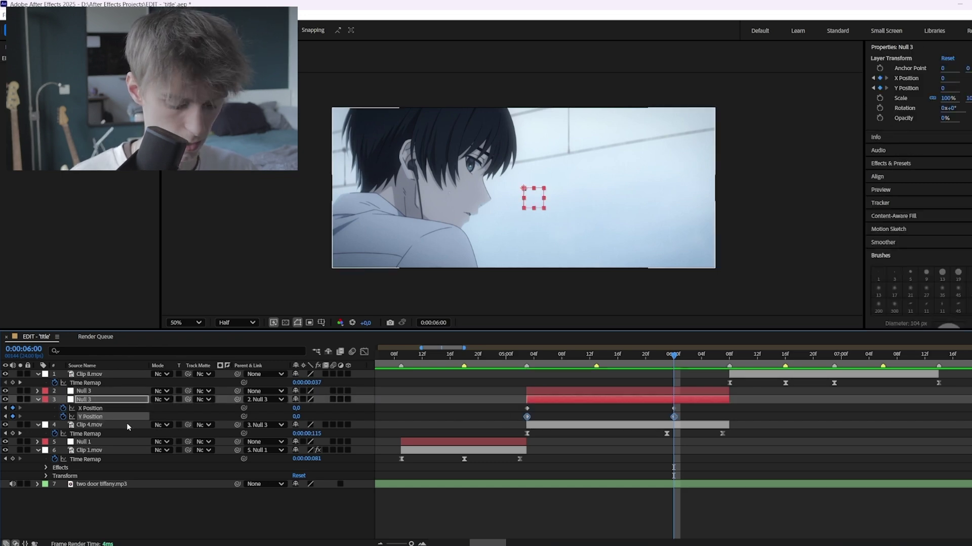
{"action": "key", "text": "Delete"}
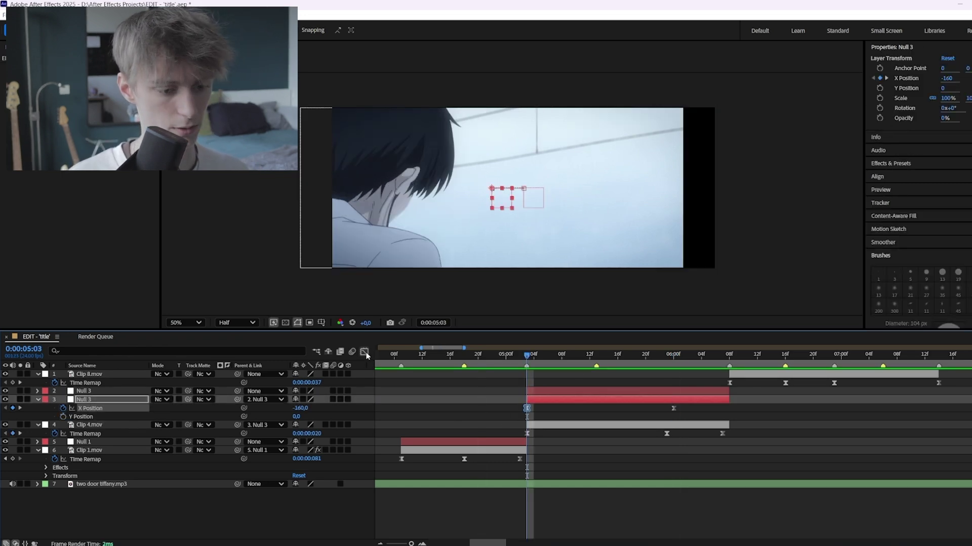
Shape the lower Null 3's X Position value curve with a steep start and a long ease-out, and check the motion.
{"action": "left_click", "coordinate": [364, 352]}
{"action": "left_click_drag", "start_coordinate": [574, 514], "coordinate": [528, 389]}
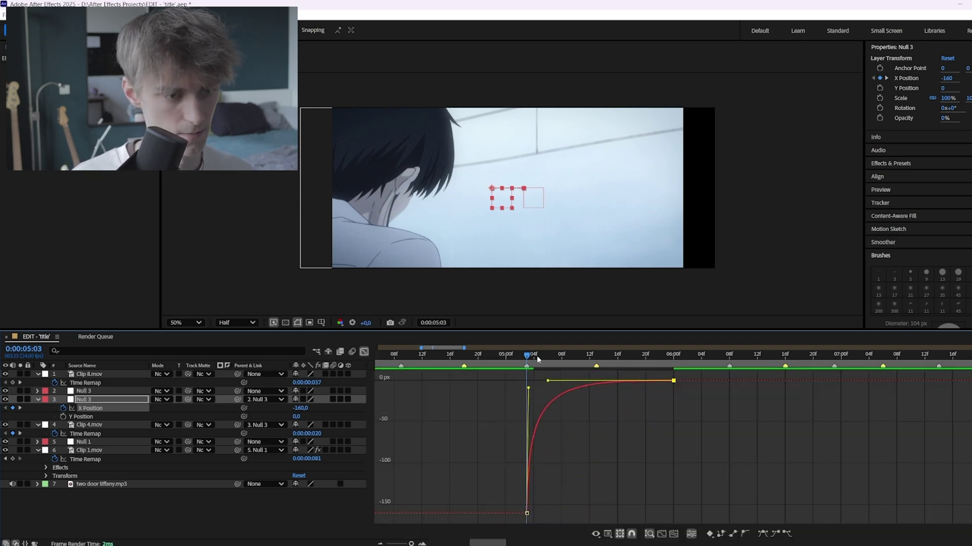
{"action": "left_click_drag", "start_coordinate": [537, 359], "coordinate": [555, 381]}
{"action": "left_click_drag", "start_coordinate": [567, 358], "coordinate": [399, 362]}
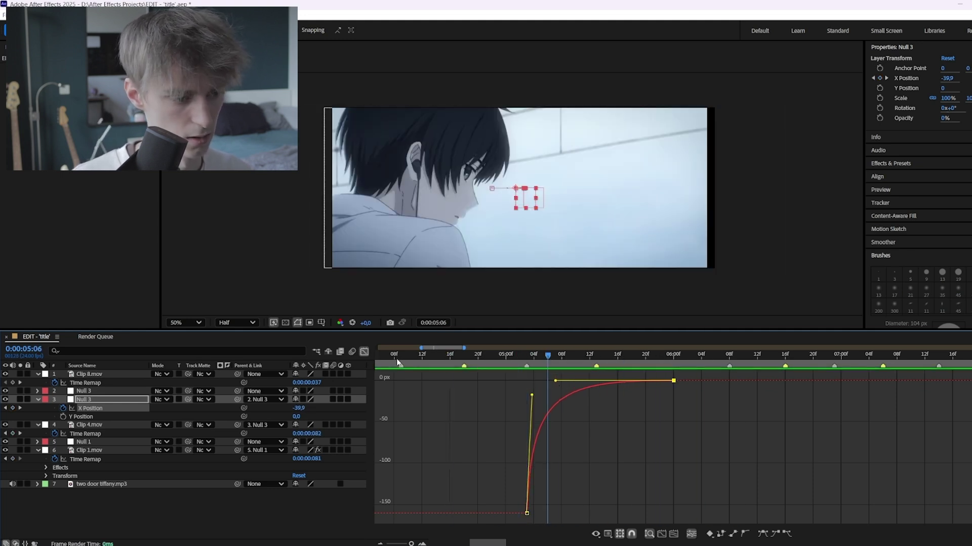
Move the lower Null 3's last X Position keyframe to 0:00:06:05, soften the value curve, and preview the transition into Clip 4.mov.
{"action": "left_click", "coordinate": [365, 353]}
{"action": "left_click_drag", "start_coordinate": [676, 413], "coordinate": [710, 411]}
{"action": "left_click", "coordinate": [365, 353]}
{"action": "left_click_drag", "start_coordinate": [533, 381], "coordinate": [576, 380]}
{"action": "left_click", "coordinate": [429, 356]}
{"action": "key", "text": "space"}
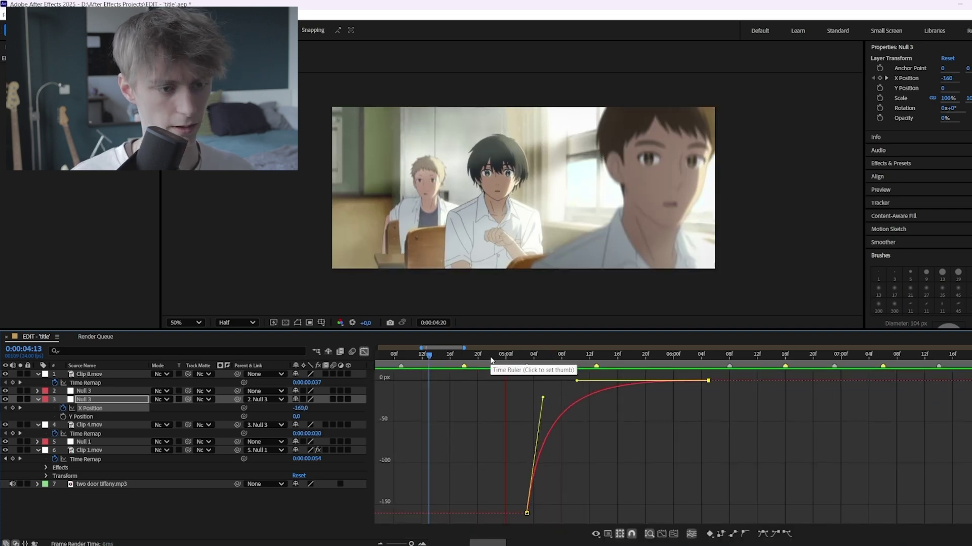
{"action": "left_click", "coordinate": [575, 354]}
{"action": "left_click_drag", "start_coordinate": [576, 357], "coordinate": [525, 357]}
{"action": "key", "text": "shift+F3"}
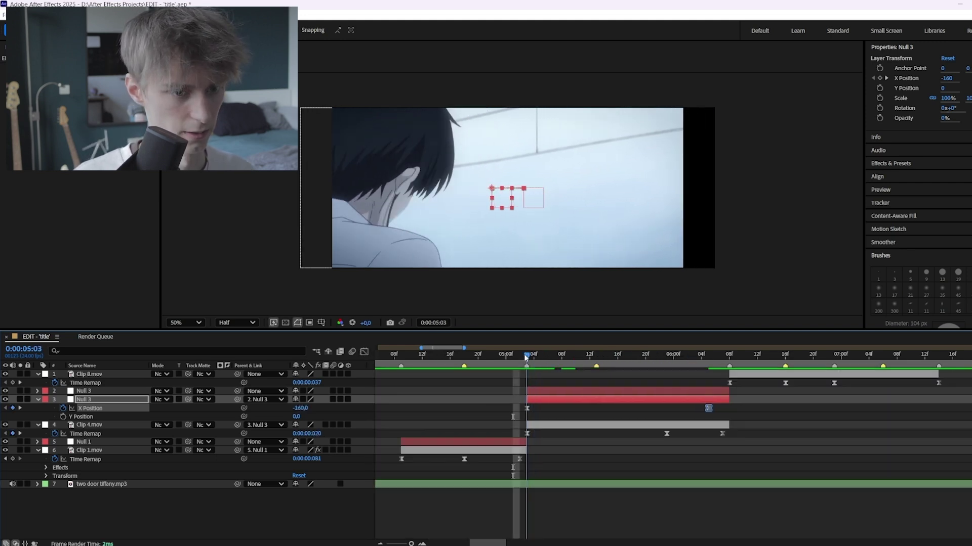
Copy the CC RepeTile effect from Clip 1.mov to Clip 4.mov.
{"action": "left_click", "coordinate": [550, 426]}
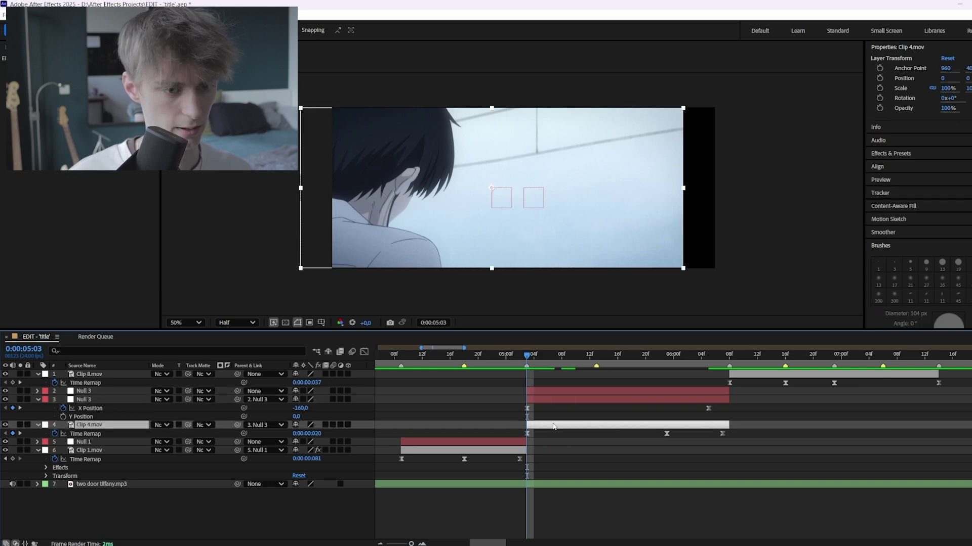
{"action": "key", "text": "ctrl+space"}
{"action": "left_click", "coordinate": [457, 451]}
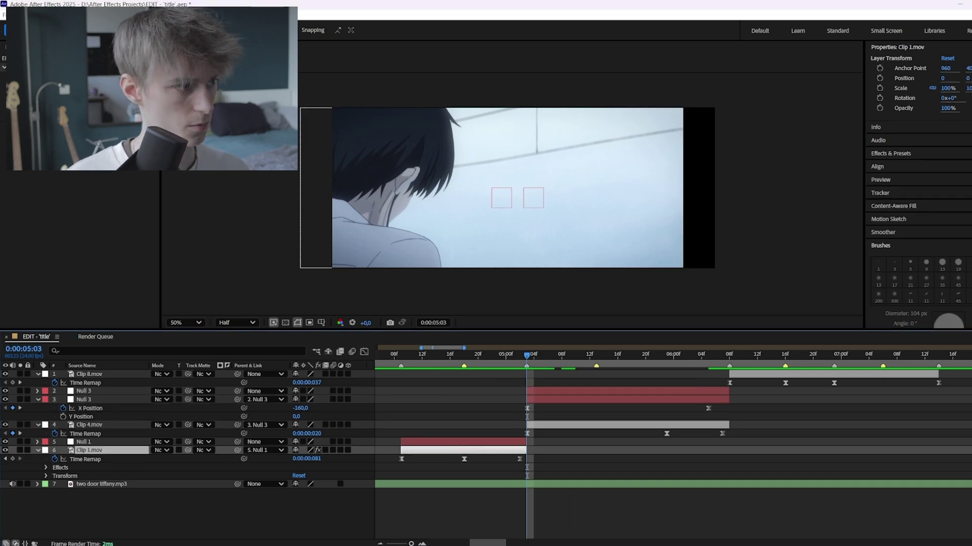
{"action": "left_click", "coordinate": [565, 431]}
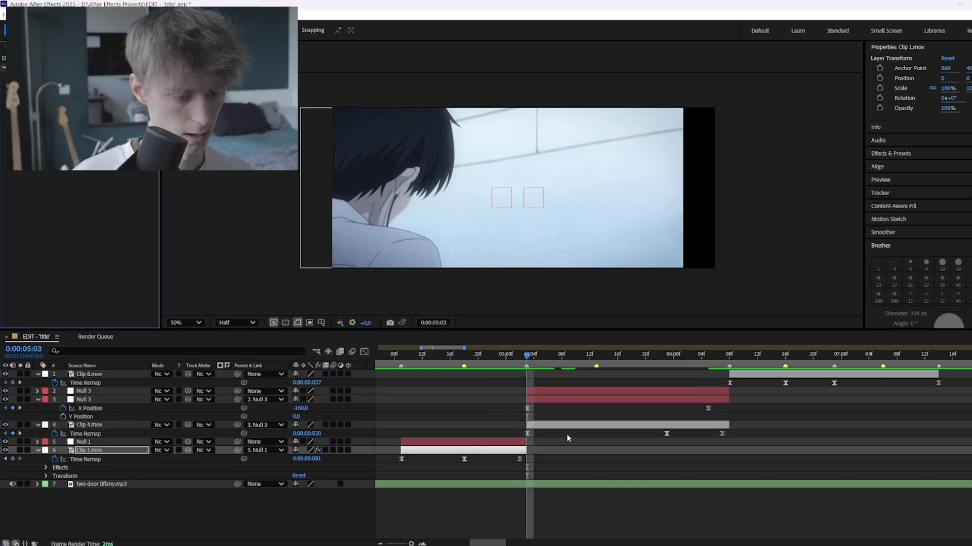
{"action": "key", "text": "ctrl+v"}
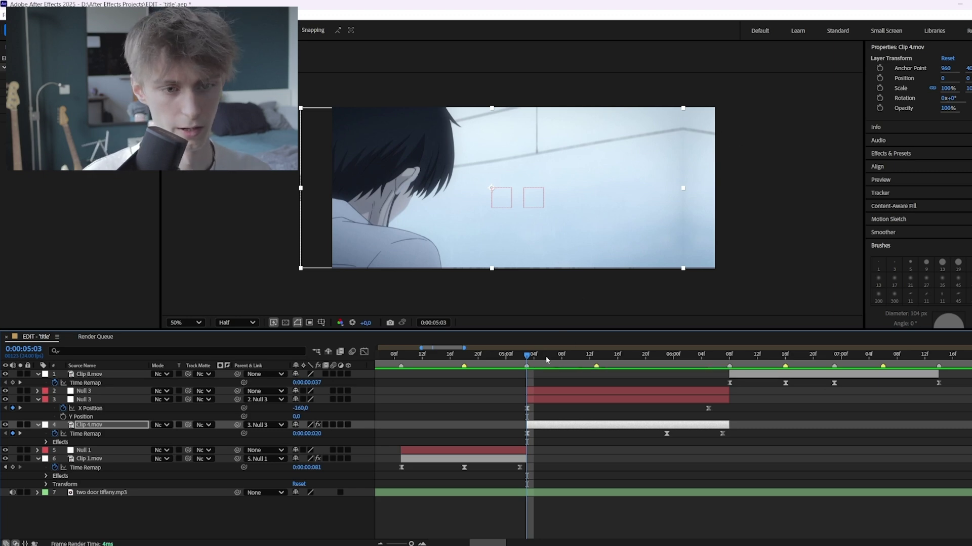
Scrub Clip 4.mov up to 0:00:06:07 and examine the lower Null 3's X Position keyframes near the clip's end.
{"action": "left_click_drag", "start_coordinate": [544, 361], "coordinate": [673, 358]}
{"action": "left_click", "coordinate": [567, 398]}
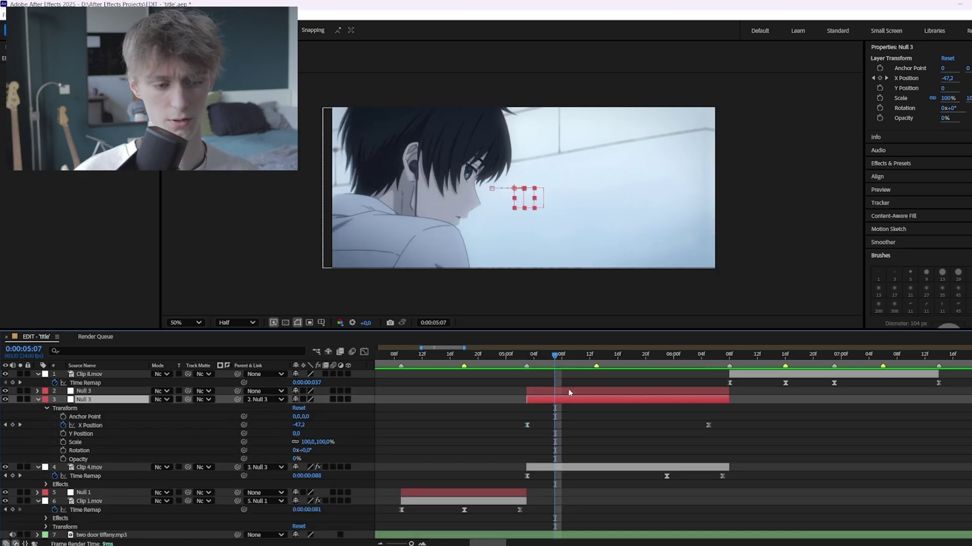
{"action": "left_click", "coordinate": [569, 392]}
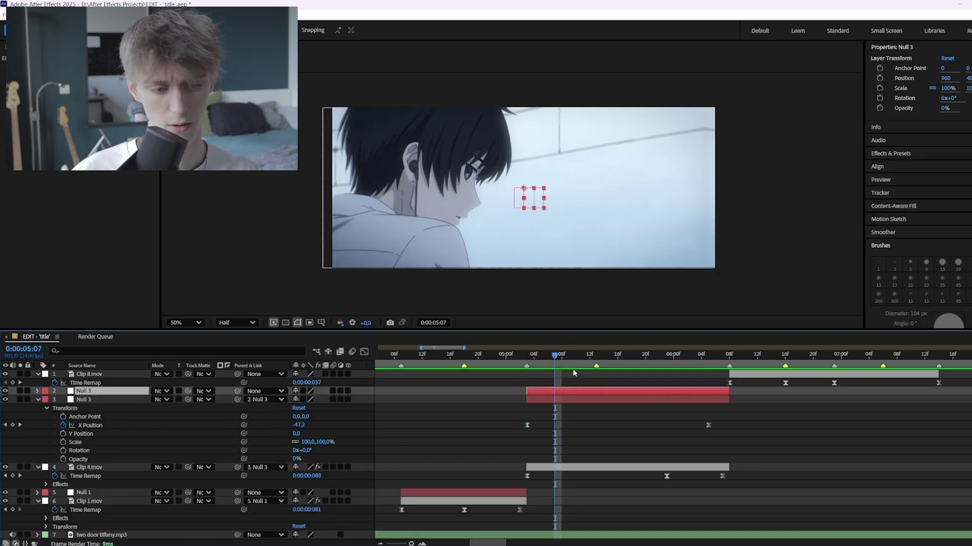
{"action": "left_click", "coordinate": [632, 357]}
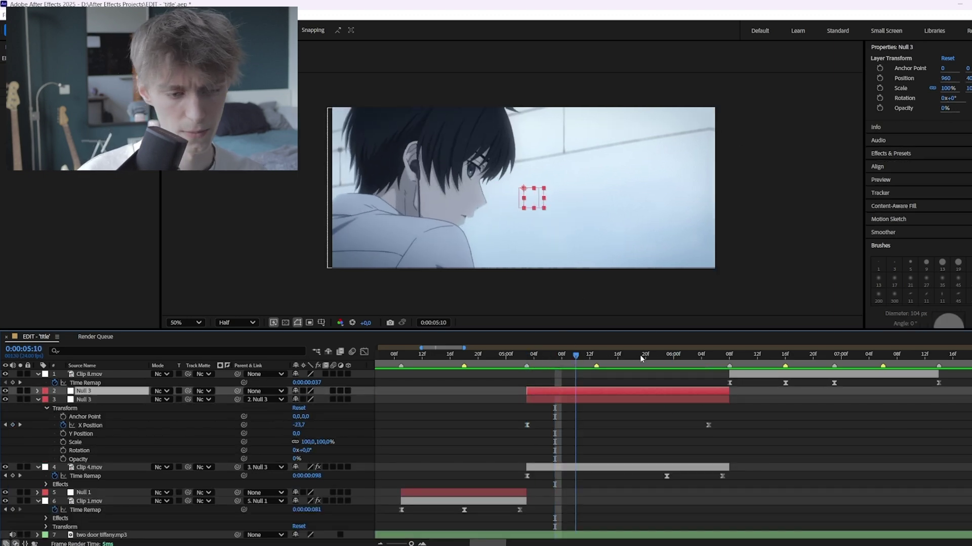
{"action": "left_click", "coordinate": [633, 398]}
{"action": "left_click_drag", "start_coordinate": [706, 351], "coordinate": [723, 460]}
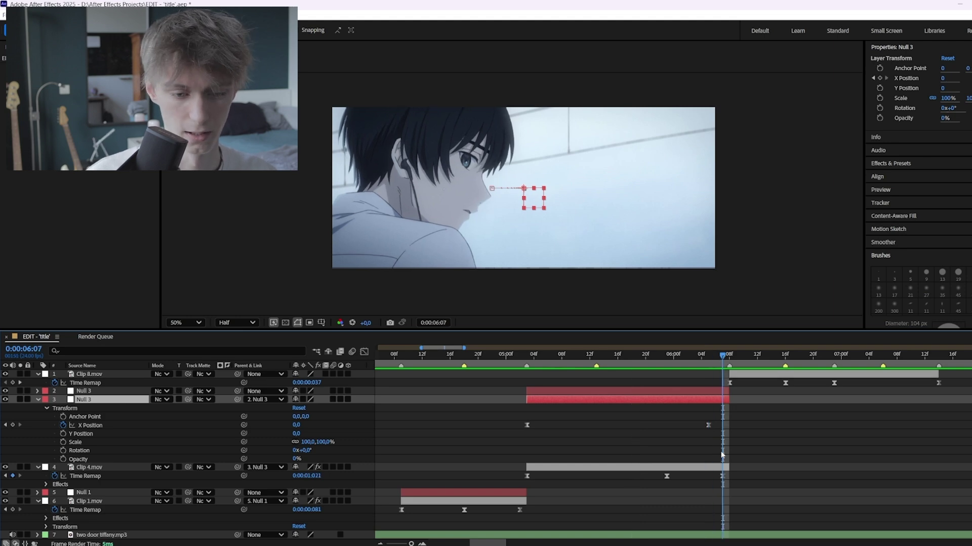
{"action": "key", "text": "="}
{"action": "left_click", "coordinate": [531, 425]}
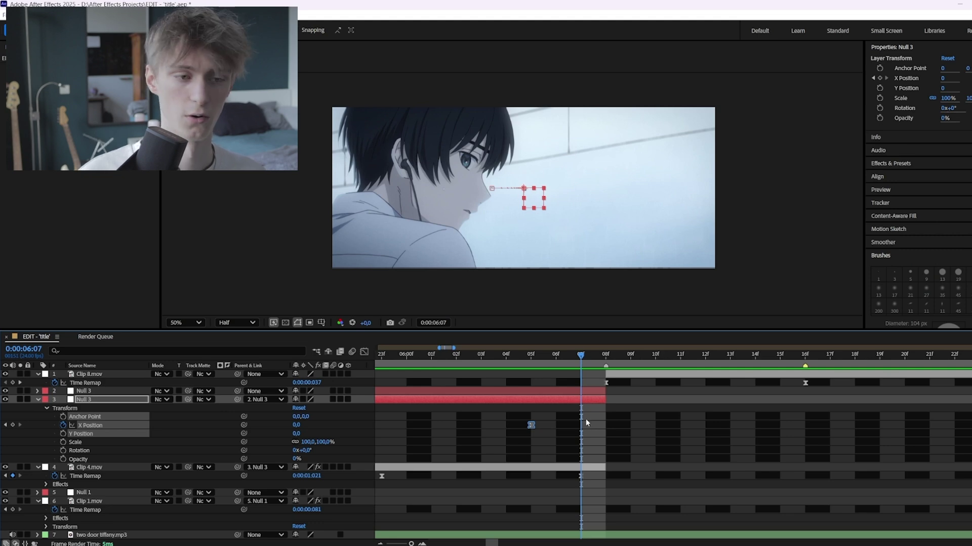
{"action": "scroll", "coordinate": [603, 414], "scroll_direction": "down", "scroll_amount": 3}
Add Position keyframes to the upper Null 3 at 0:00:06:07 and 0:00:05:19.
{"action": "left_click", "coordinate": [530, 393]}
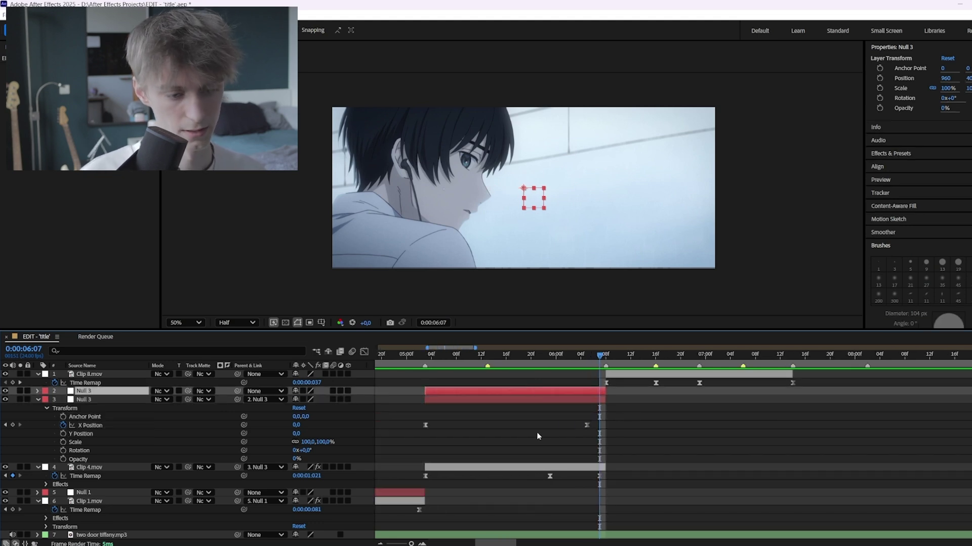
{"action": "key", "text": "p"}
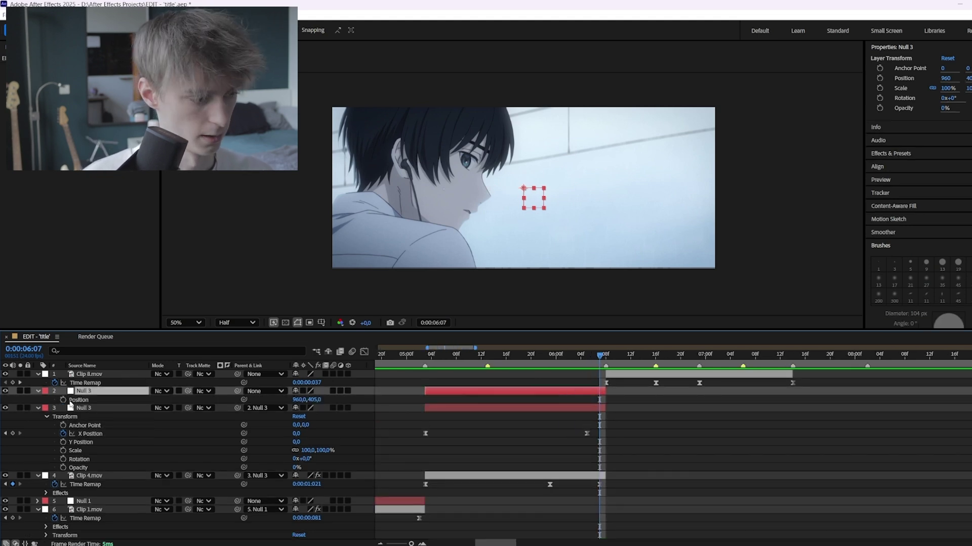
{"action": "left_click", "coordinate": [63, 400]}
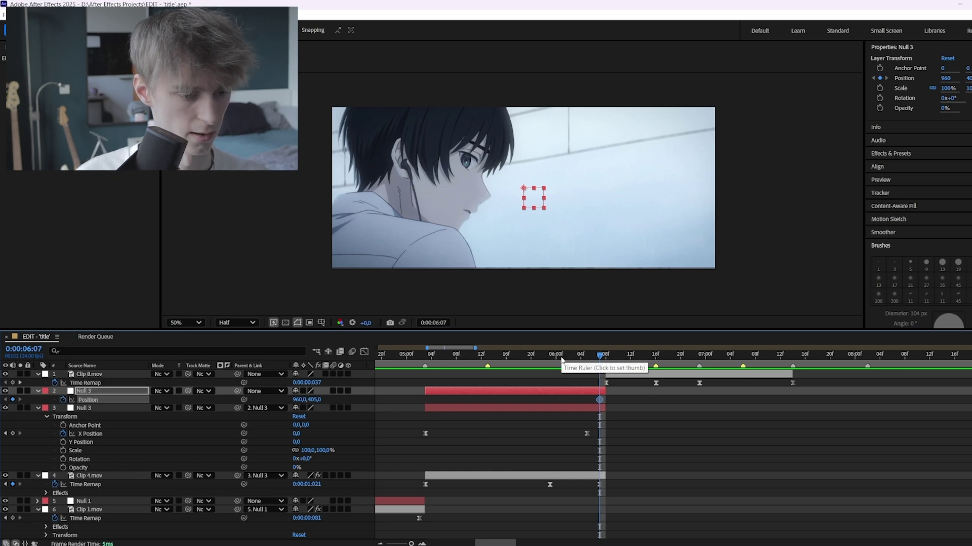
{"action": "mouse_move", "coordinate": [526, 355]}
{"action": "left_mouse_down"}
{"action": "mouse_move", "coordinate": [503, 355]}
{"action": "mouse_move", "coordinate": [531, 356]}
{"action": "left_mouse_up"}
{"action": "left_click_drag", "start_coordinate": [541, 354], "coordinate": [612, 363]}
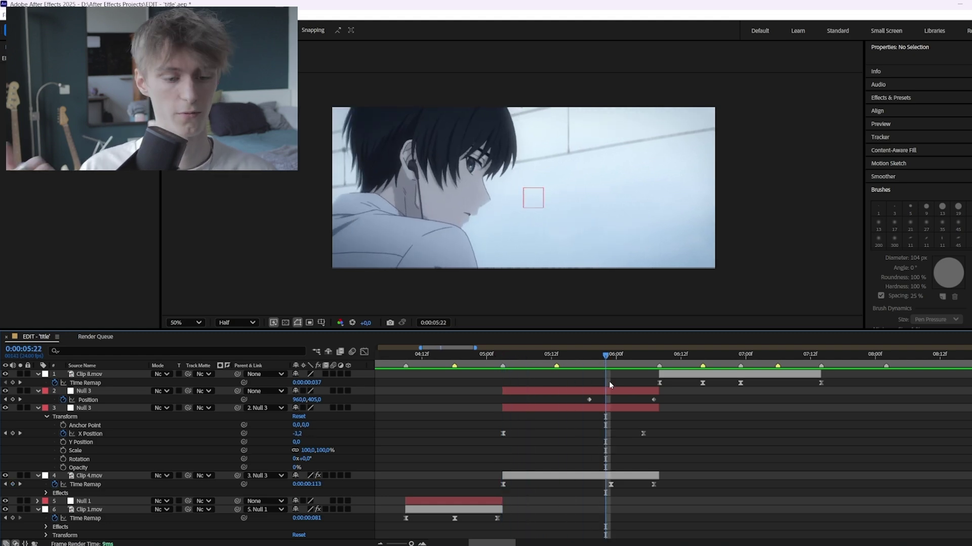
Separate the dimensions of the upper Null 3's Position and remove its X Position keyframes.
{"action": "left_click_drag", "start_coordinate": [609, 382], "coordinate": [626, 381]}
{"action": "left_click", "coordinate": [630, 390]}
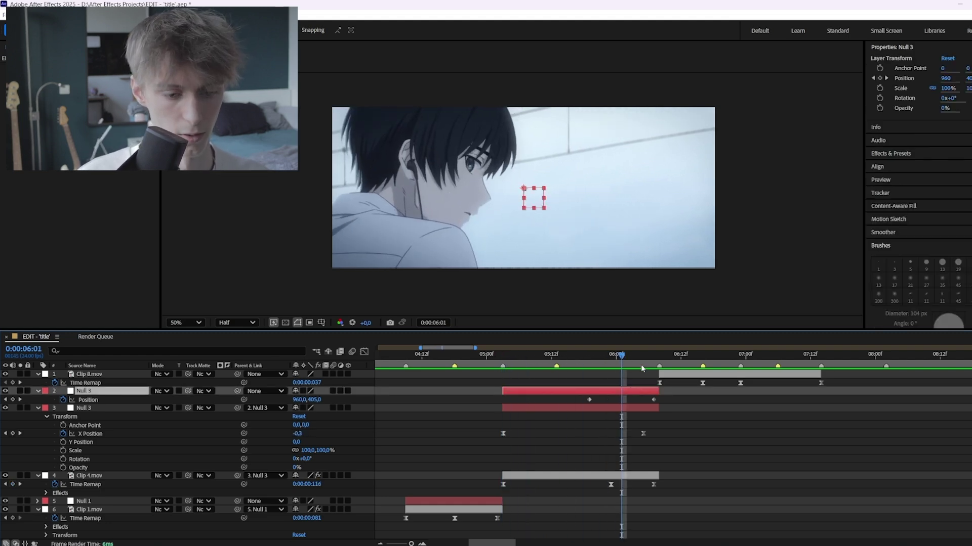
{"action": "right_click", "coordinate": [106, 403]}
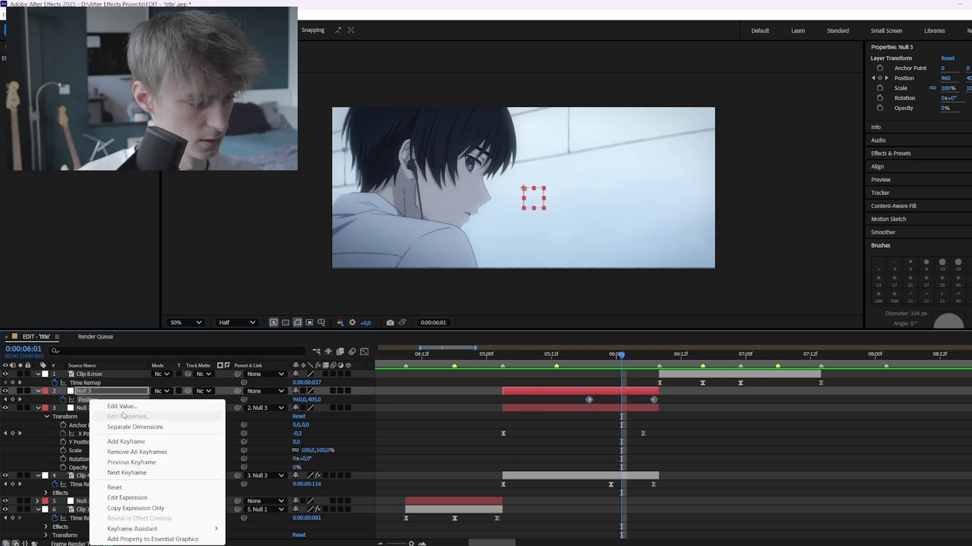
{"action": "left_click", "coordinate": [109, 413]}
{"action": "left_click", "coordinate": [63, 400]}
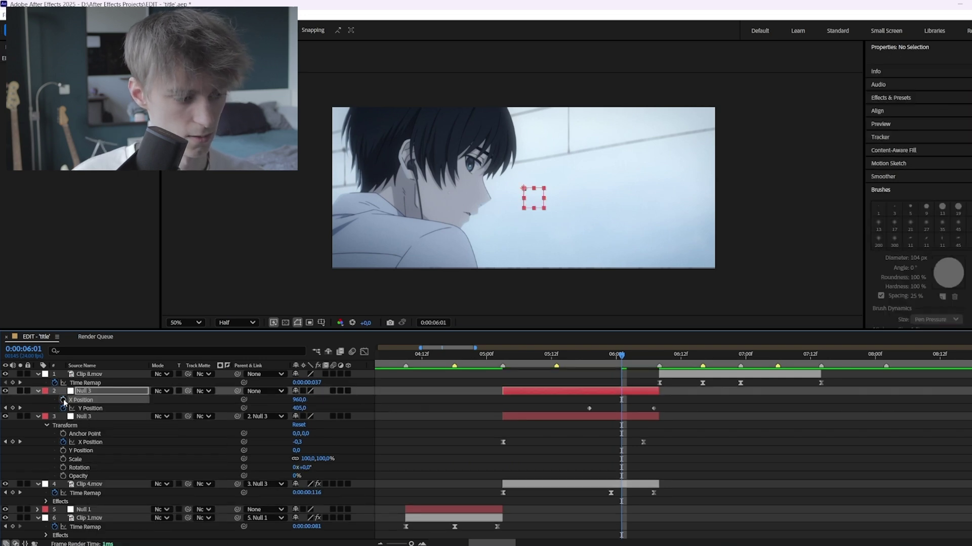
Set the upper Null 3's Y Position to 550 at 0:00:06:07, ease its curve from a slow start to a steep end, and preview it.
{"action": "left_click_drag", "start_coordinate": [619, 356], "coordinate": [653, 354]}
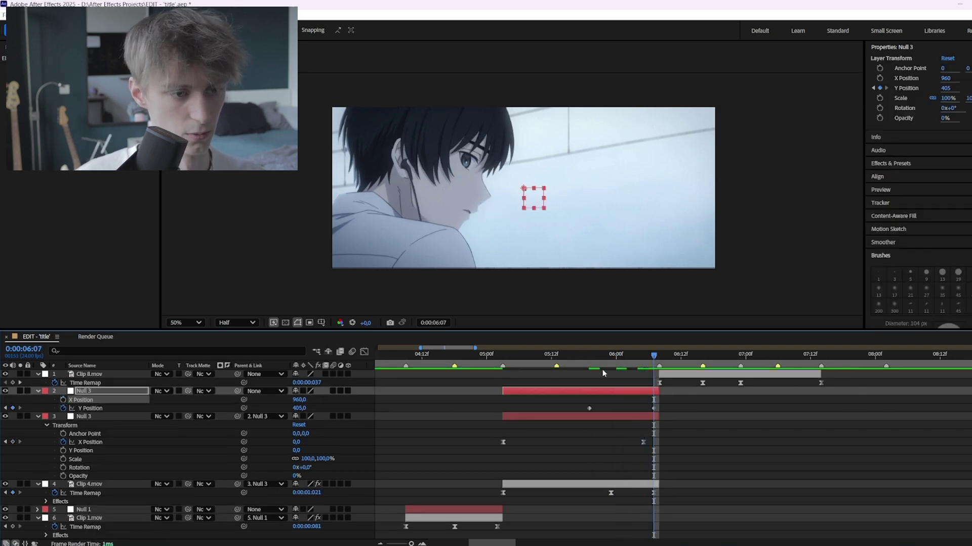
{"action": "left_click_drag", "start_coordinate": [299, 407], "coordinate": [360, 109]}
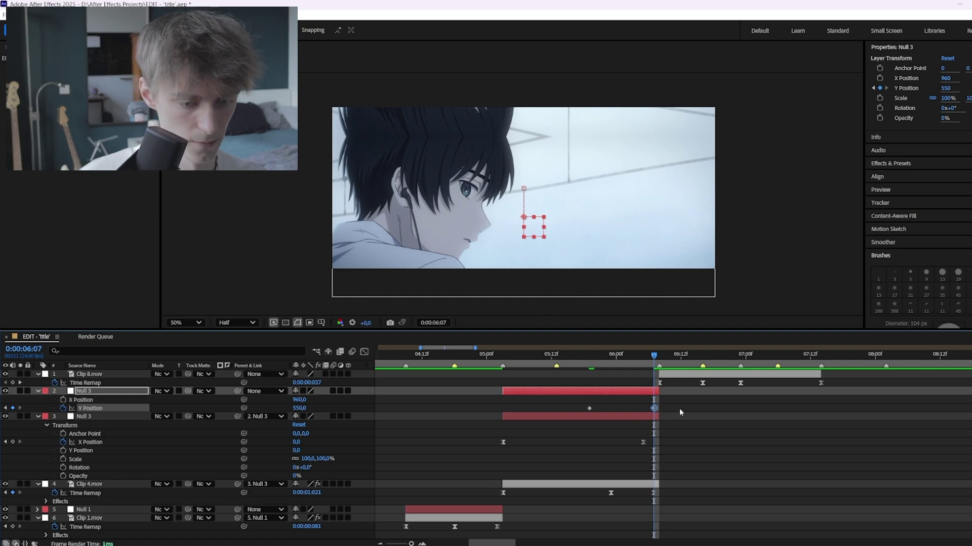
{"action": "left_click", "coordinate": [588, 407], "text": "shift"}
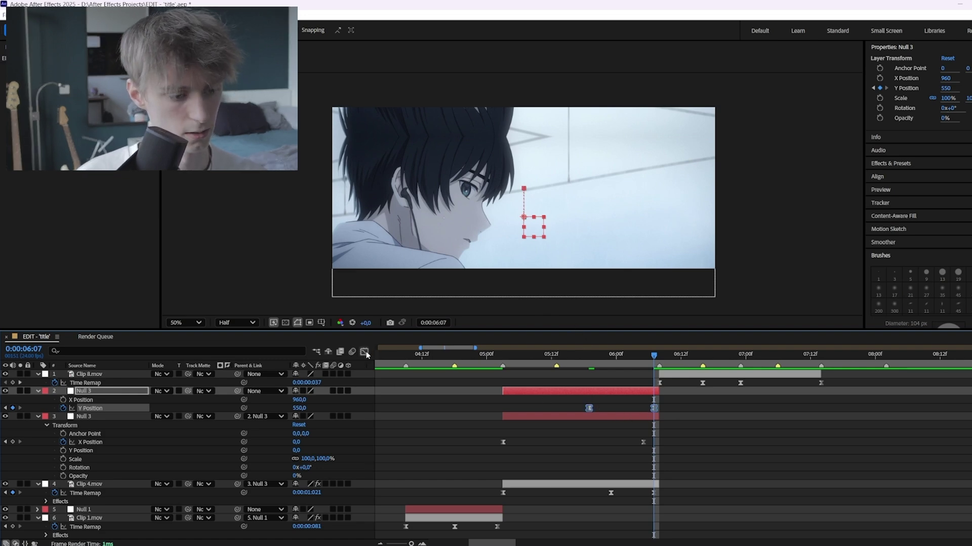
{"action": "left_click", "coordinate": [364, 352]}
{"action": "scroll", "coordinate": [663, 480], "scroll_direction": "up", "scroll_amount": 2}
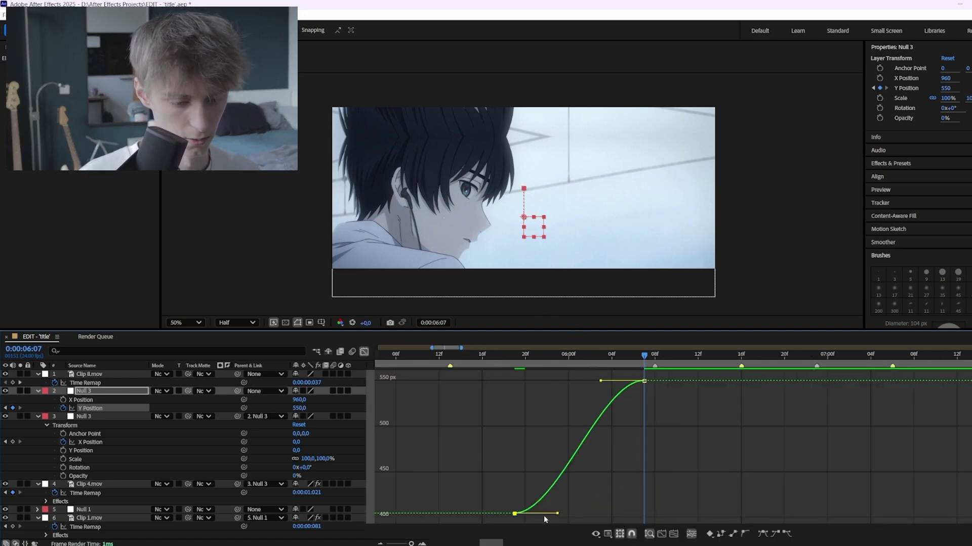
{"action": "left_click_drag", "start_coordinate": [559, 515], "coordinate": [632, 515]}
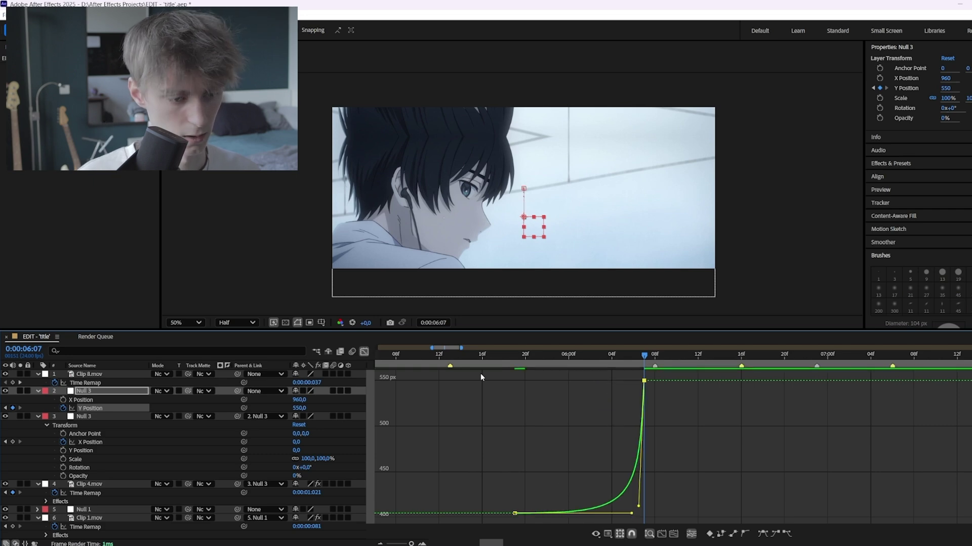
{"action": "left_click", "coordinate": [464, 354]}
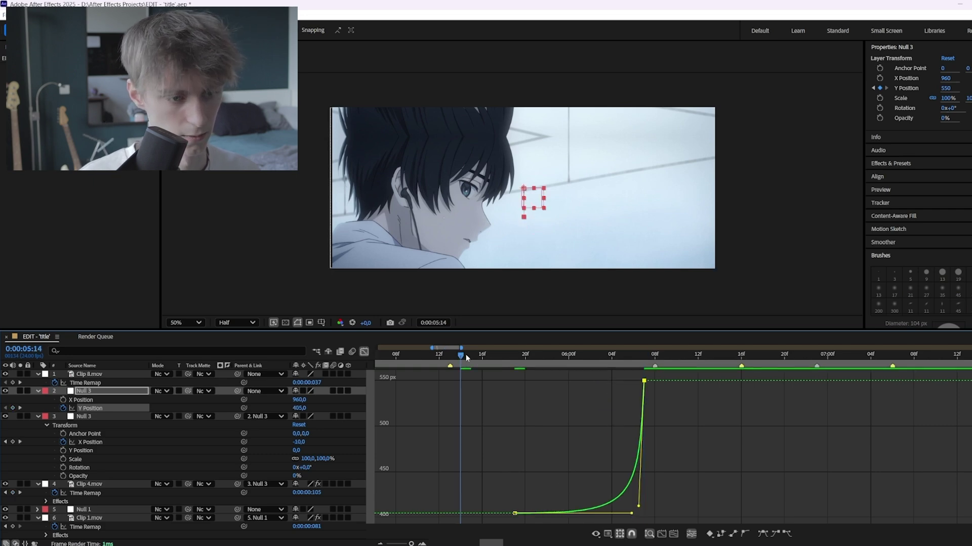
{"action": "key", "text": "space"}
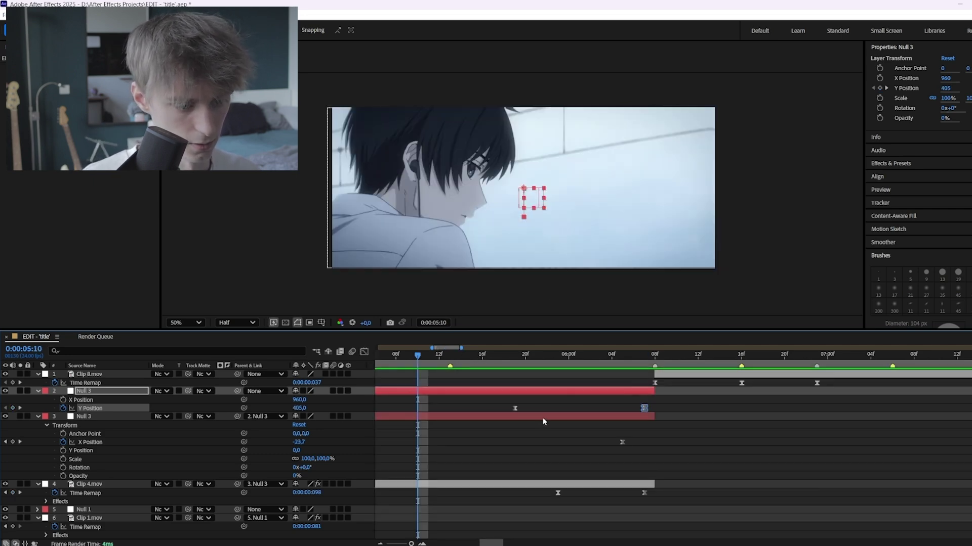
Try starting the upper Null 3's vertical slide sooner by moving its first Y Position keyframe to about 0:00:05:09, and preview it.
{"action": "scroll", "coordinate": [526, 423], "scroll_direction": "down", "scroll_amount": 2}
{"action": "left_click_drag", "start_coordinate": [535, 408], "coordinate": [483, 409]}
{"action": "key", "text": "shift+F3"}
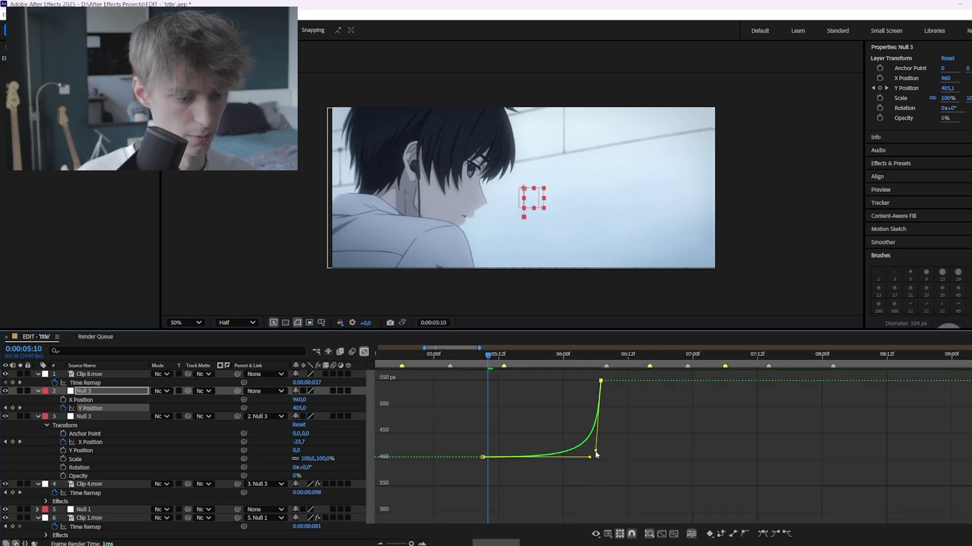
{"action": "left_click", "coordinate": [424, 354]}
{"action": "key", "text": "space"}
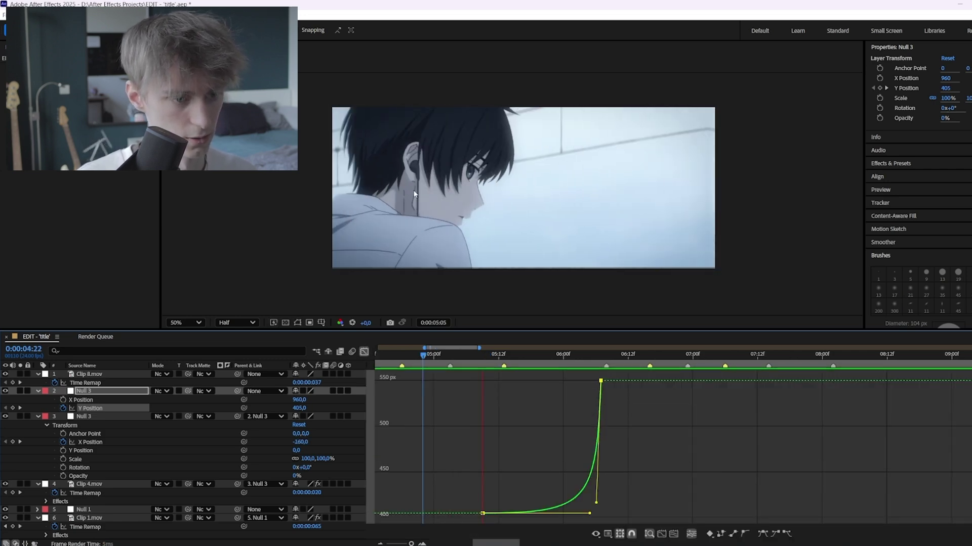
Try raising the first Y Position keyframe's outgoing handle so the curve climbs from the start, and preview the motion.
{"action": "left_click", "coordinate": [515, 354]}
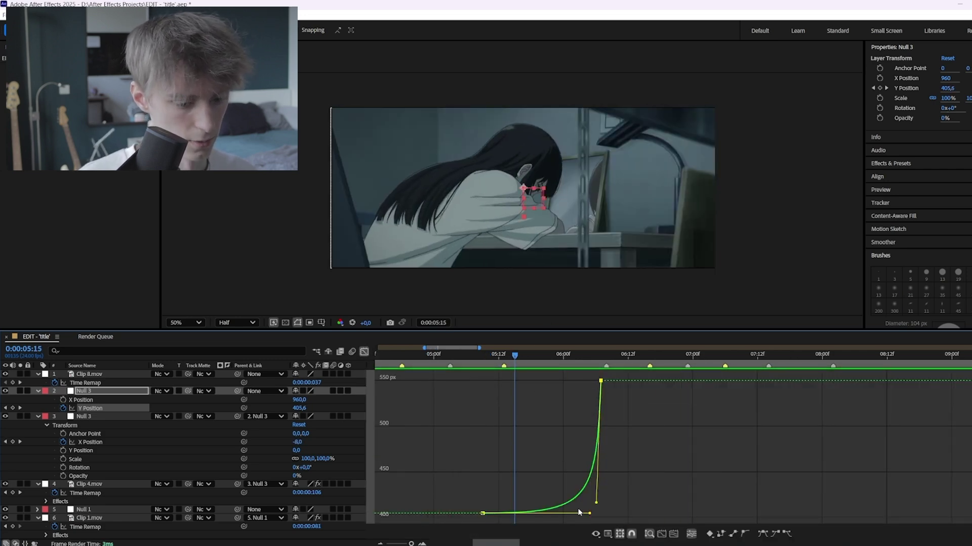
{"action": "left_click_drag", "start_coordinate": [590, 513], "coordinate": [557, 490]}
{"action": "key", "text": "space"}
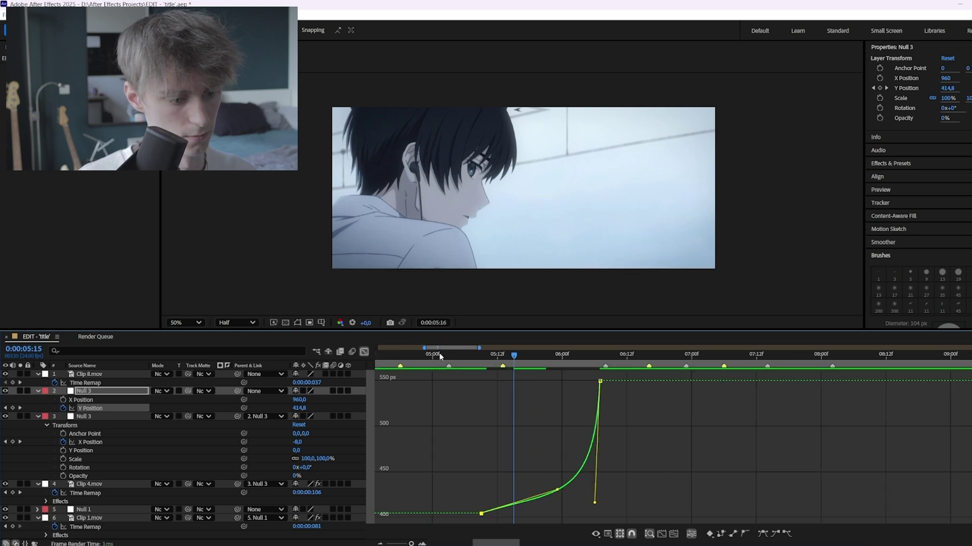
{"action": "key", "text": "space"}
Move the upper Null 3's first Y Position keyframe to about 0:00:05:17 with a flat start and steep end, and preview the slide.
{"action": "key", "text": "shift+F3"}
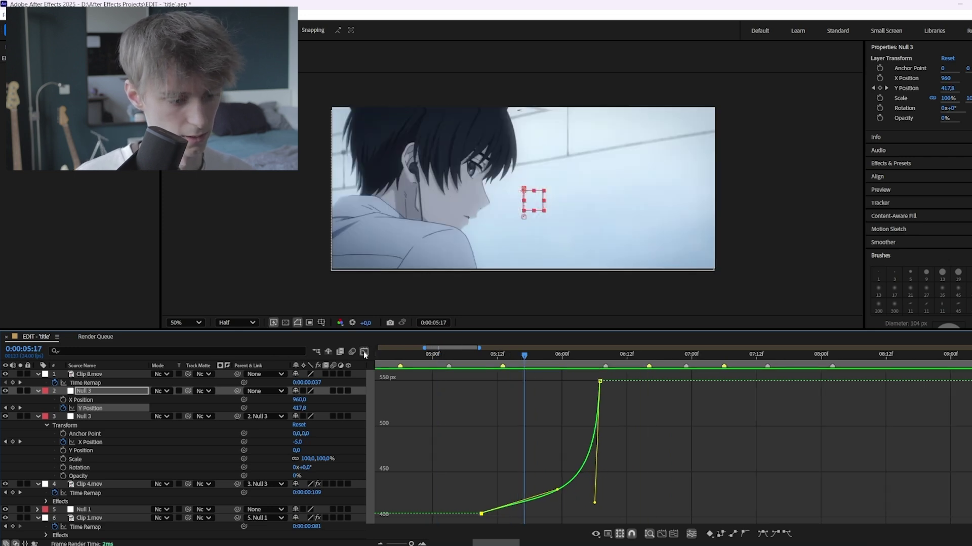
{"action": "key", "text": "shift+F3"}
{"action": "key", "text": "space"}
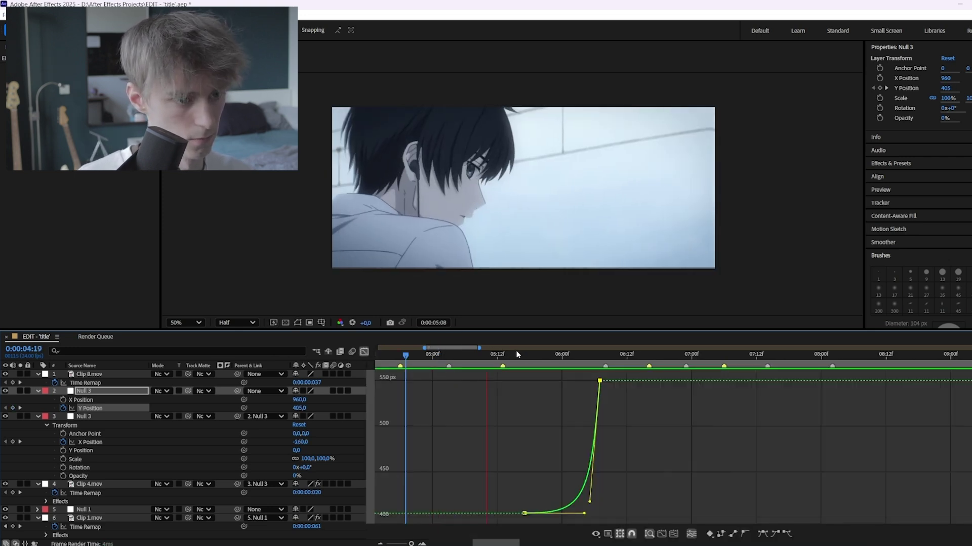
{"action": "left_click_drag", "start_coordinate": [560, 356], "coordinate": [588, 356]}
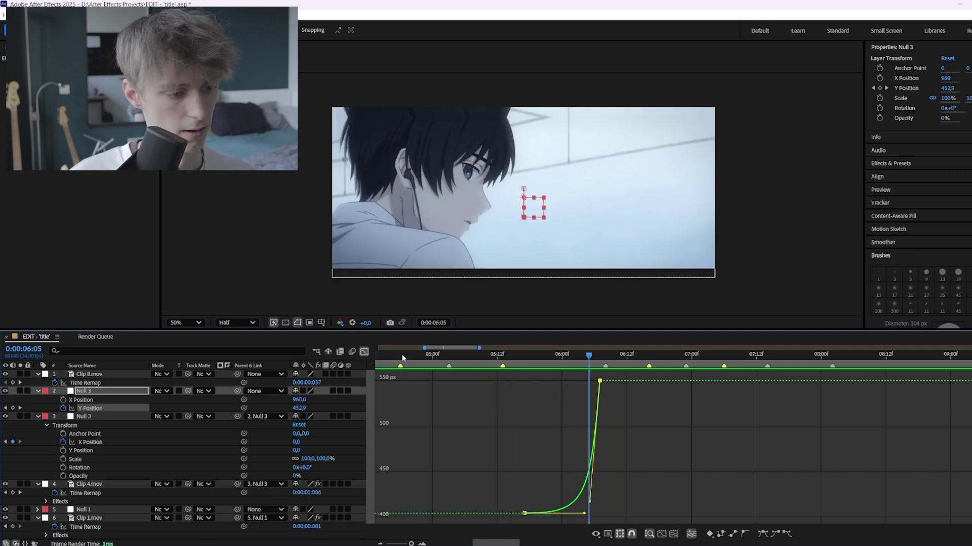
Keyframe the upper Null 3's Scale at 114% at 0:00:06:07 and at 100% at 0:00:05:23.
{"action": "left_click", "coordinate": [364, 352]}
{"action": "left_click", "coordinate": [598, 355]}
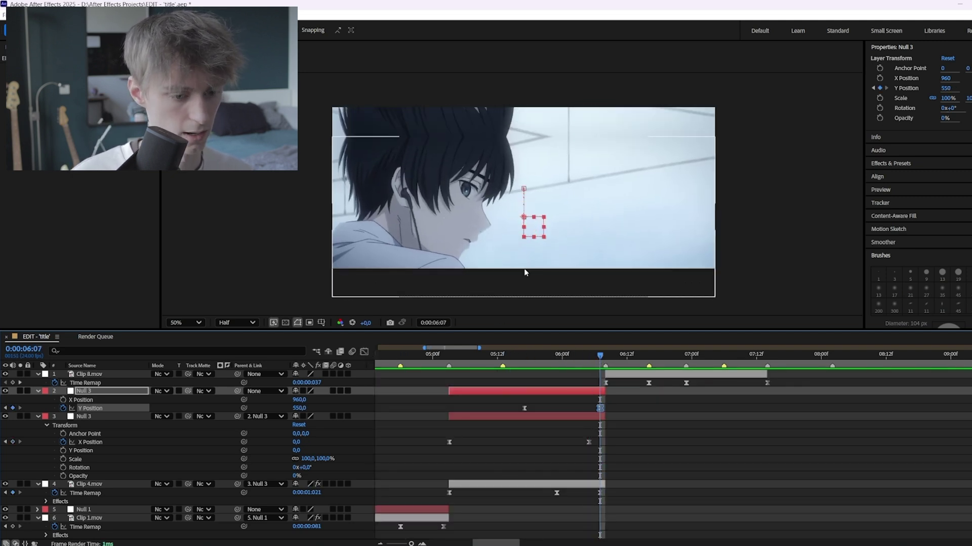
{"action": "key", "text": "alt+shift+s"}
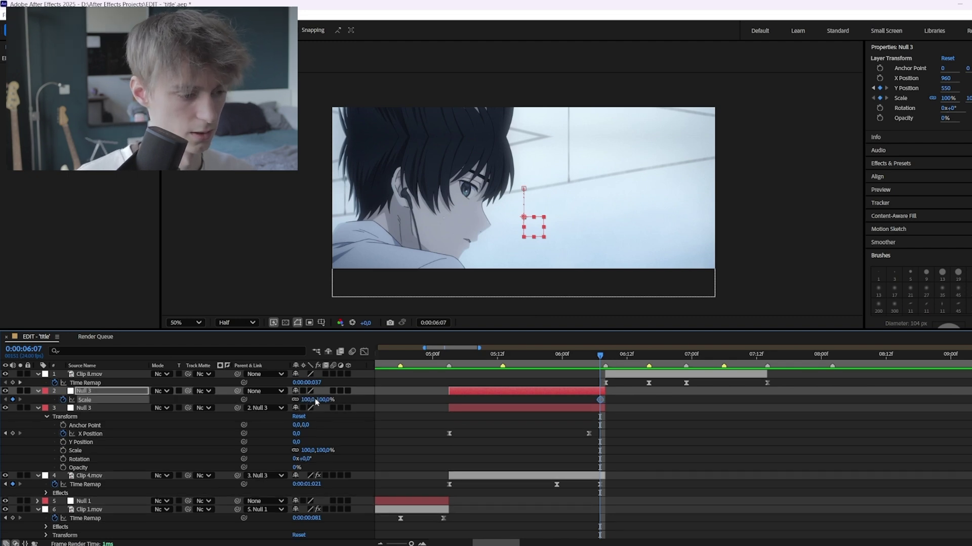
{"action": "left_click_drag", "start_coordinate": [308, 400], "coordinate": [315, 399]}
{"action": "left_click_drag", "start_coordinate": [599, 355], "coordinate": [557, 356]}
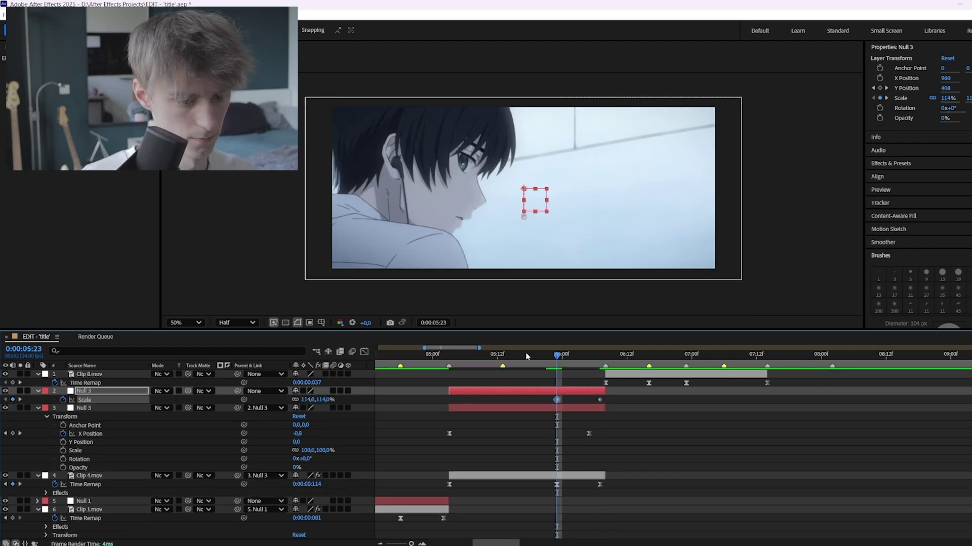
{"action": "type", "text": "100"}
{"action": "key", "text": "Return"}
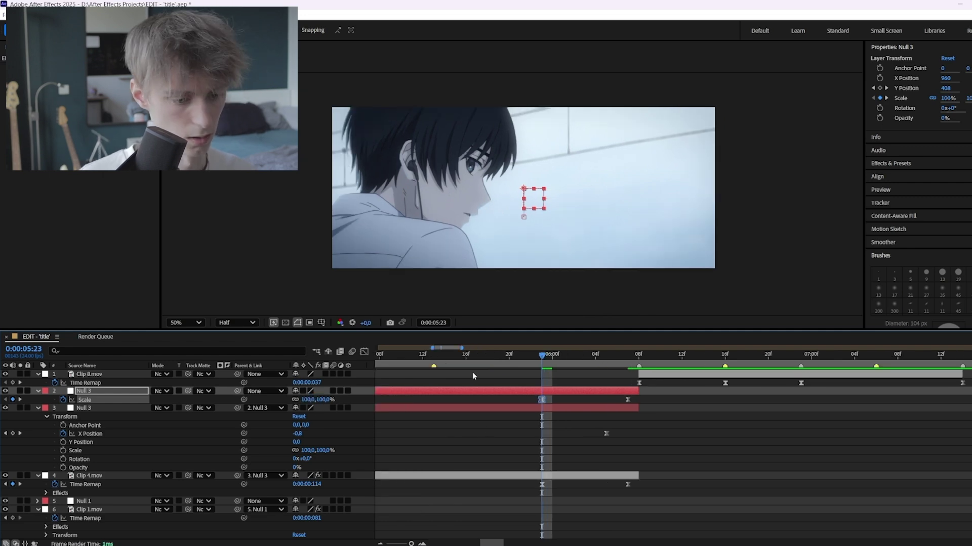
Shape the upper Null 3's Scale curve to start slowly and end steeply at the last keyframe.
{"action": "key", "text": "shift+F3"}
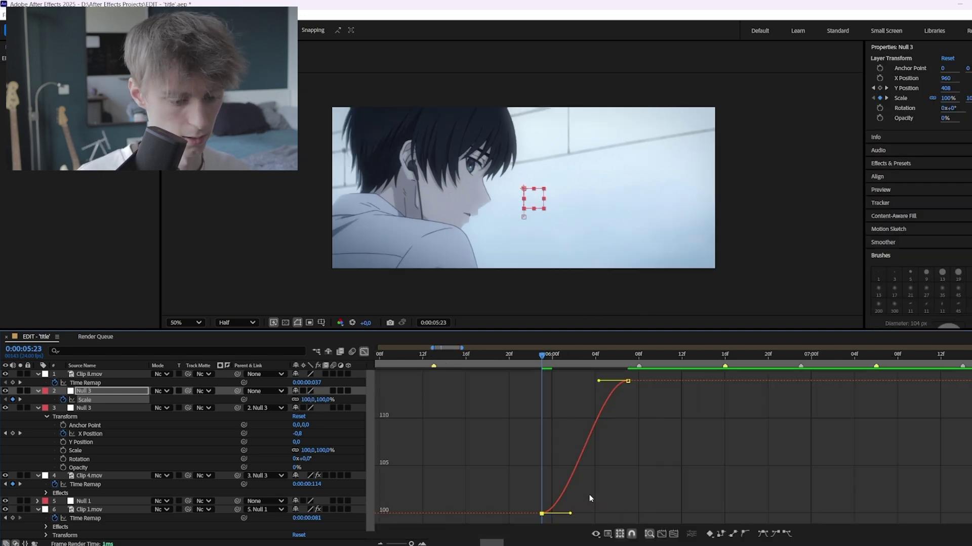
{"action": "left_click_drag", "start_coordinate": [569, 513], "coordinate": [606, 514]}
{"action": "left_click_drag", "start_coordinate": [599, 381], "coordinate": [625, 505]}
{"action": "key", "text": "shift+F3"}
Refine the Scale curve's handles for a slightly softer acceleration and preview the zoom up to 0:00:06:03.
{"action": "key", "text": "Page_Up"}
{"action": "key", "text": "Page_Up"}
{"action": "key", "text": "Page_Up"}
{"action": "left_click", "coordinate": [525, 398]}
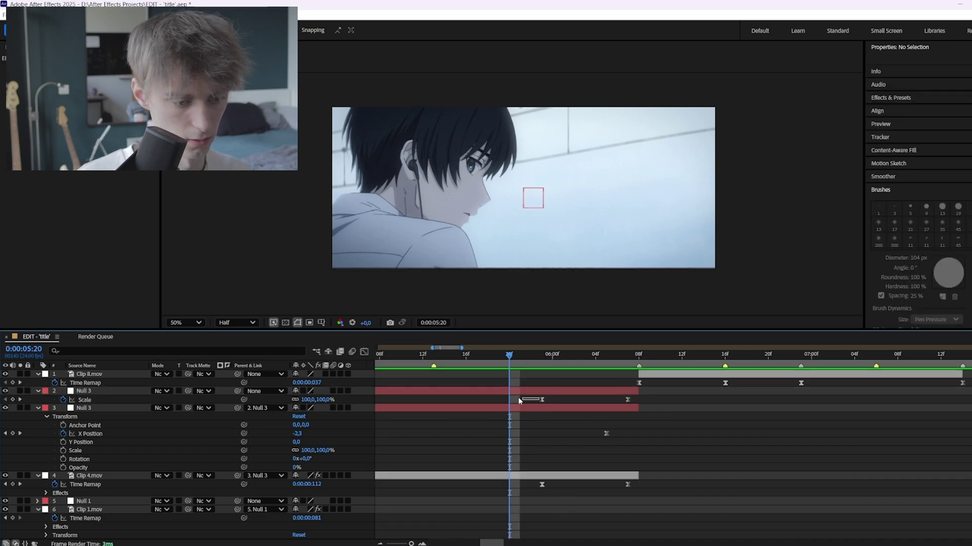
{"action": "left_click", "coordinate": [540, 400]}
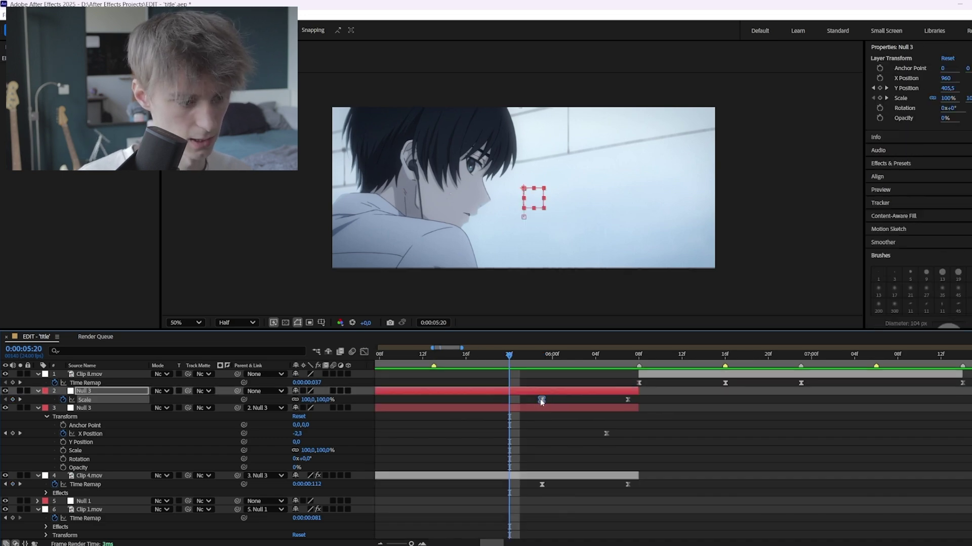
{"action": "left_click", "coordinate": [365, 352]}
{"action": "left_click_drag", "start_coordinate": [626, 508], "coordinate": [601, 514]}
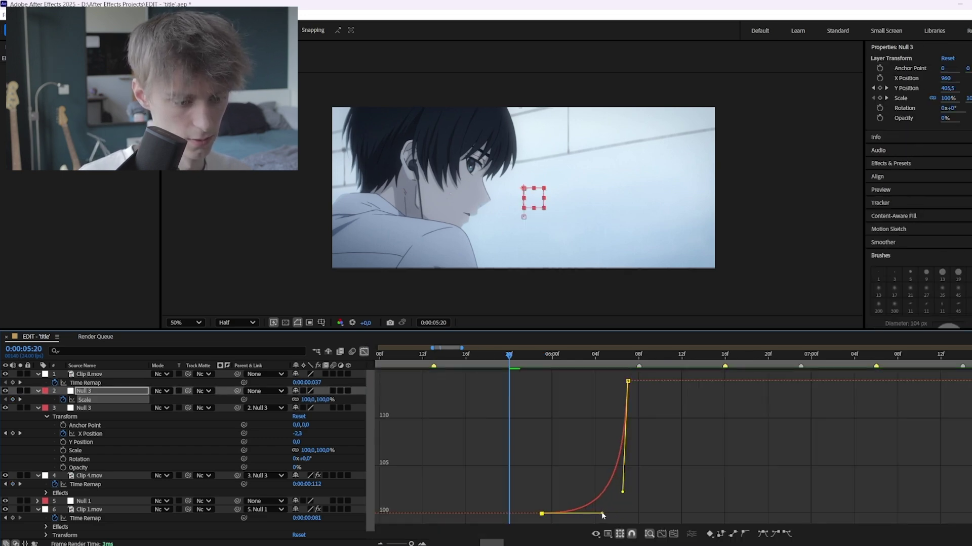
{"action": "left_click_drag", "start_coordinate": [509, 355], "coordinate": [445, 357]}
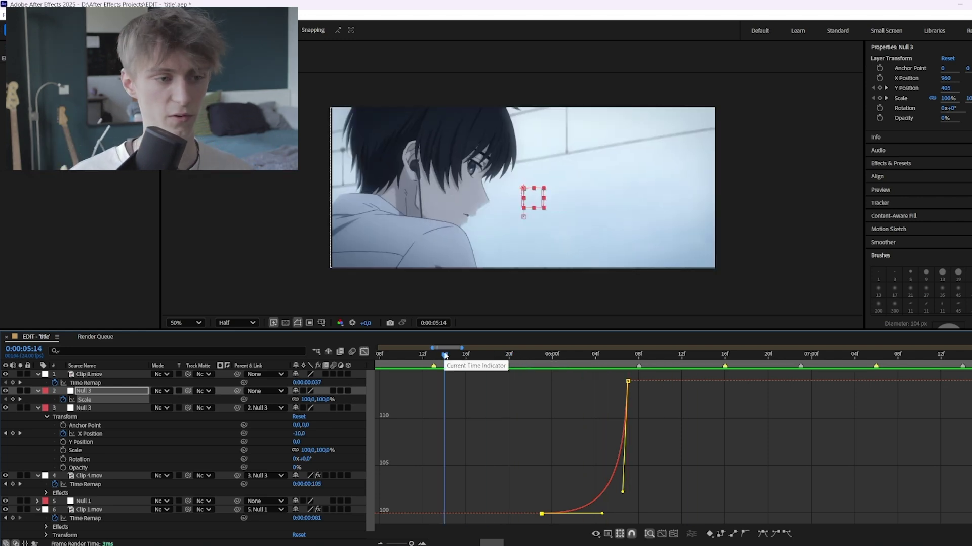
{"action": "key", "text": "space"}
{"action": "left_click_drag", "start_coordinate": [551, 353], "coordinate": [584, 354]}
Move the first Scale keyframe to about 0:00:05:18, readjust the last keyframe's handle for a steep end, and preview the zoom.
{"action": "left_click", "coordinate": [364, 352]}
{"action": "left_click_drag", "start_coordinate": [542, 402], "coordinate": [489, 403]}
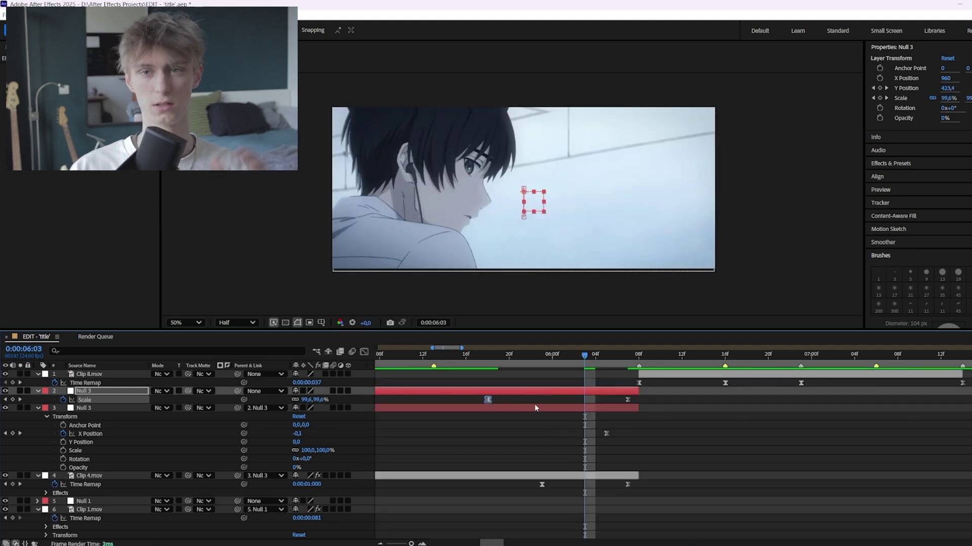
{"action": "left_click", "coordinate": [363, 352]}
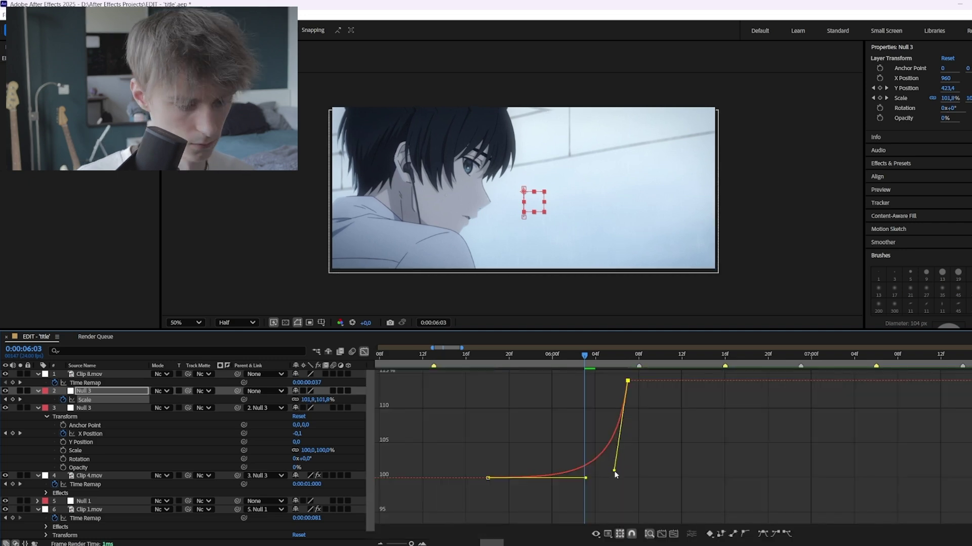
{"action": "left_click_drag", "start_coordinate": [616, 474], "coordinate": [616, 475]}
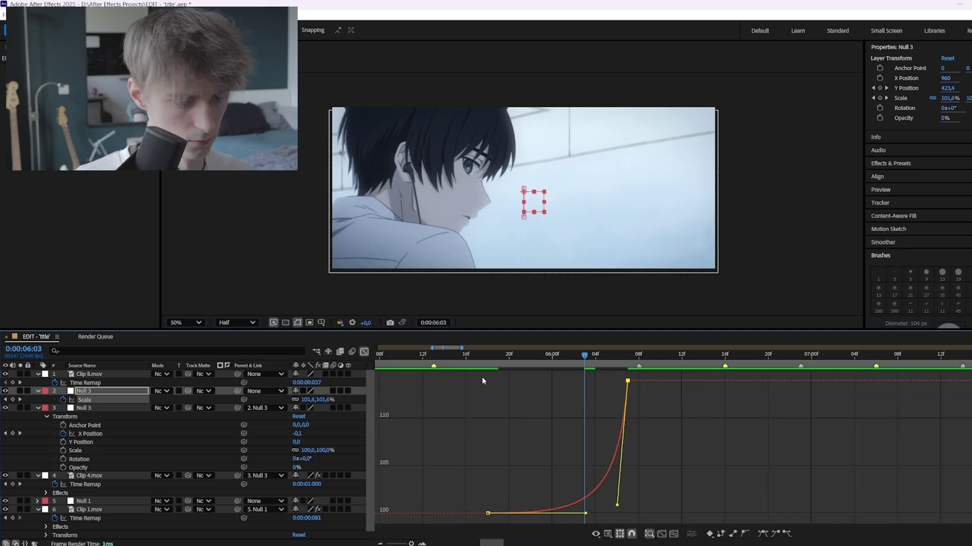
{"action": "left_click", "coordinate": [444, 356]}
{"action": "left_click_drag", "start_coordinate": [473, 362], "coordinate": [531, 358]}
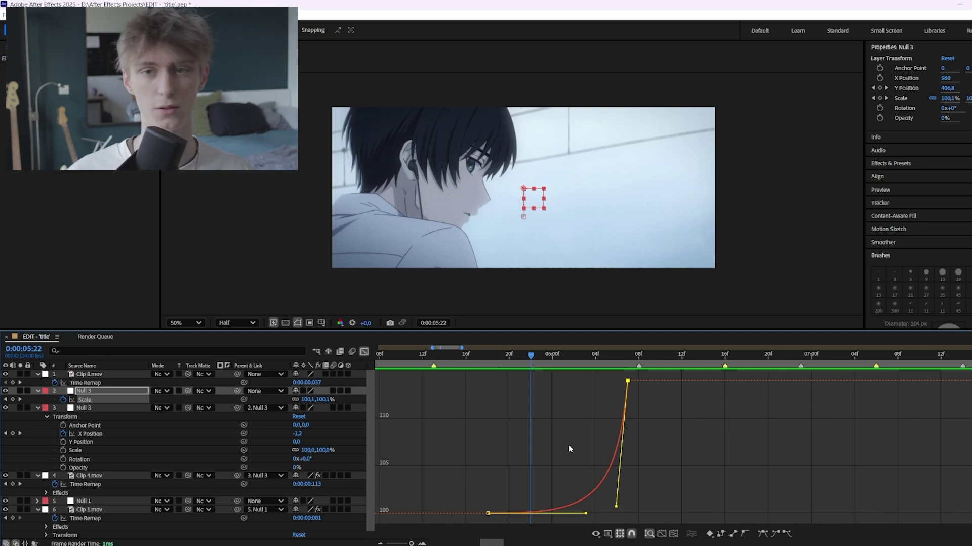
Pull the last Scale keyframe's handle below 100% so the curve dips before rising steeply, and preview the zoom.
{"action": "left_click_drag", "start_coordinate": [617, 510], "coordinate": [608, 489]}
{"action": "left_click_drag", "start_coordinate": [586, 452], "coordinate": [603, 454]}
{"action": "left_click_drag", "start_coordinate": [608, 514], "coordinate": [616, 513]}
{"action": "key", "text": "k"}
{"action": "left_click_drag", "start_coordinate": [612, 453], "coordinate": [594, 453]}
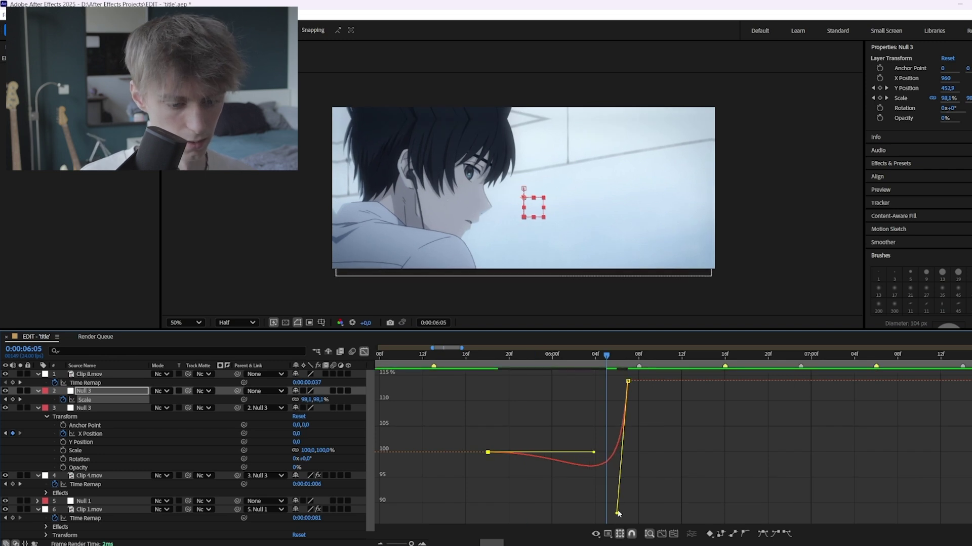
{"action": "left_click_drag", "start_coordinate": [616, 513], "coordinate": [606, 521]}
{"action": "left_click", "coordinate": [476, 356]}
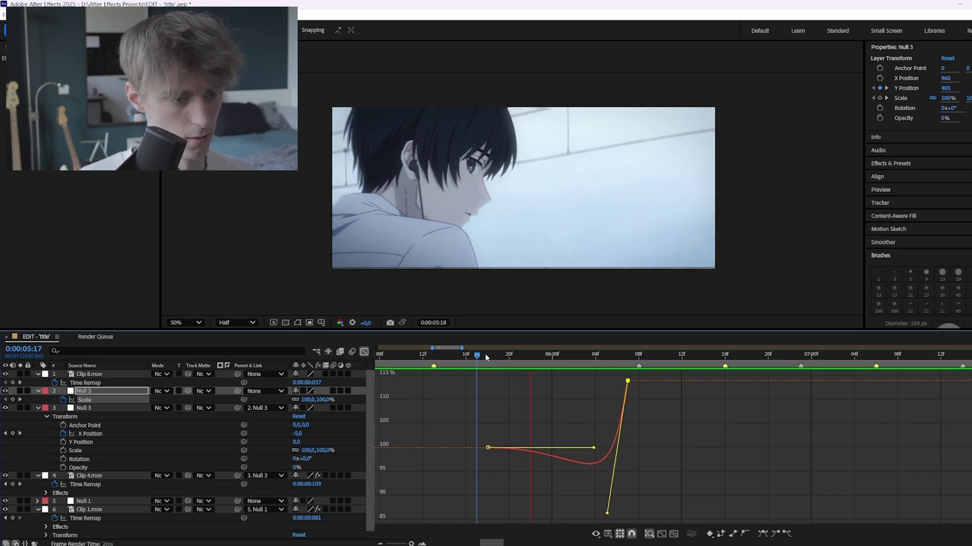
Move the first Scale keyframe to about 0:00:05:15, readjust the curve's end handle, and preview the transitions into and out of Clip 4.mov.
{"action": "left_click", "coordinate": [509, 355]}
{"action": "left_click", "coordinate": [364, 352]}
{"action": "left_click_drag", "start_coordinate": [488, 399], "coordinate": [455, 400]}
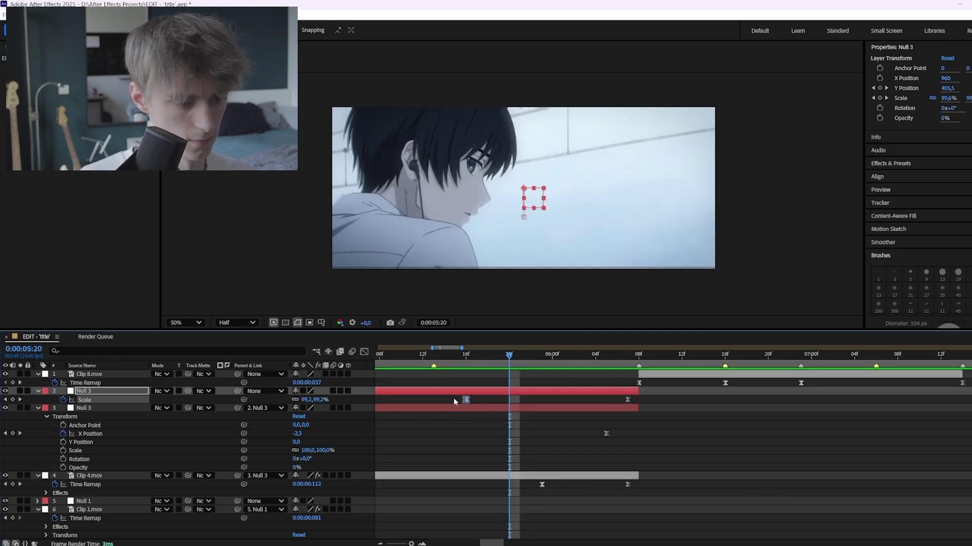
{"action": "left_click", "coordinate": [364, 351]}
{"action": "left_click_drag", "start_coordinate": [603, 513], "coordinate": [606, 494]}
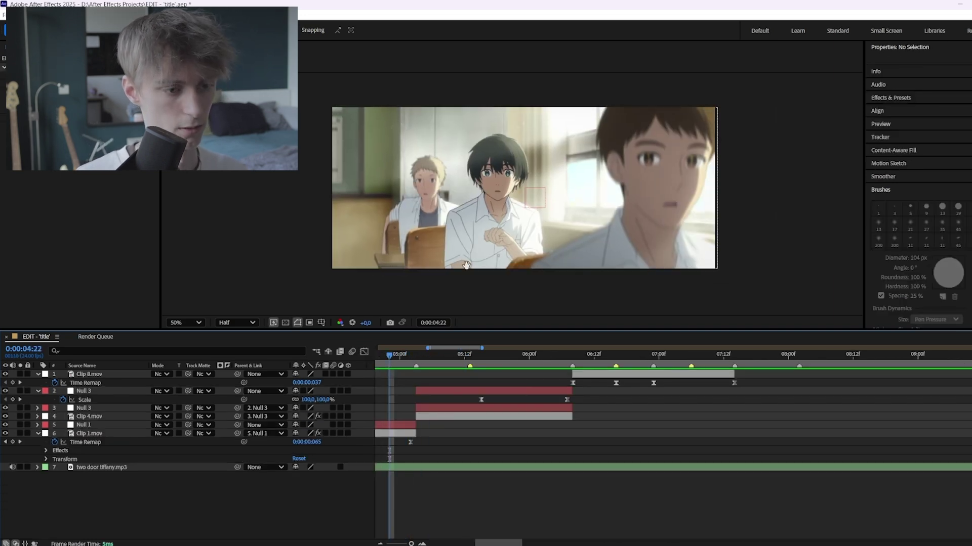
{"action": "key", "text": "space"}
{"action": "mouse_move", "coordinate": [490, 355]}
{"action": "left_mouse_down"}
{"action": "mouse_move", "coordinate": [503, 356]}
{"action": "mouse_move", "coordinate": [475, 356]}
{"action": "left_mouse_up"}
{"action": "scroll", "coordinate": [506, 157], "scroll_direction": "up", "scroll_amount": 1}
{"action": "left_click_drag", "start_coordinate": [504, 166], "coordinate": [466, 323]}
{"action": "scroll", "coordinate": [505, 135], "scroll_direction": "down", "scroll_amount": 2}
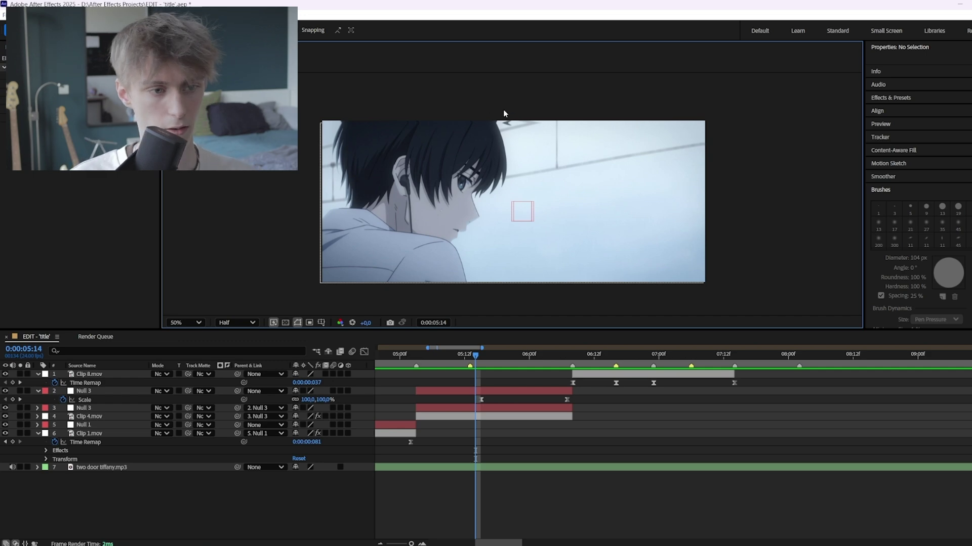
{"action": "left_click_drag", "start_coordinate": [476, 355], "coordinate": [491, 355]}
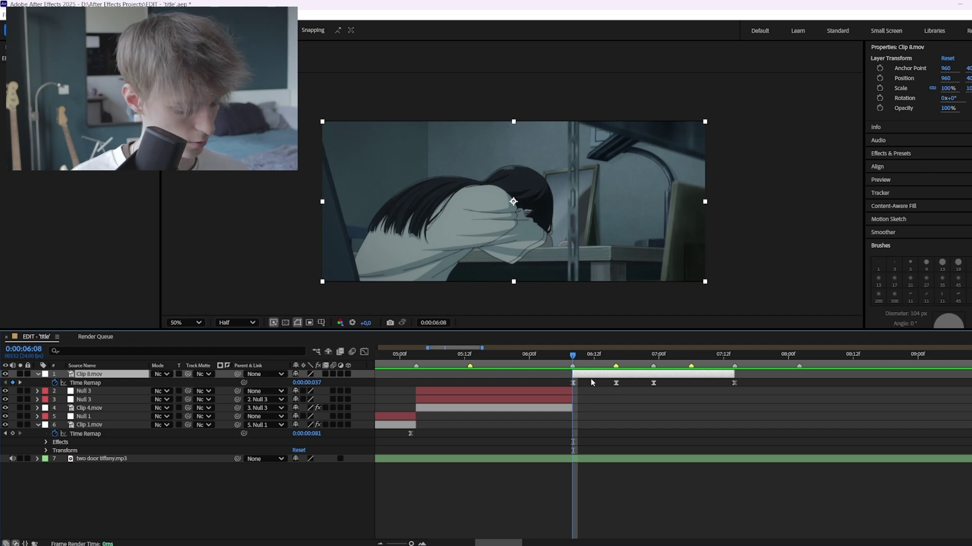
Add a null object above Clip 8.mov and trim it to the clip's start at 0:00:06:08 and its end.
{"action": "key", "text": "ctrl+alt+shift+y"}
{"action": "key", "text": "ctrl+shift+d"}
{"action": "key", "text": "Delete"}
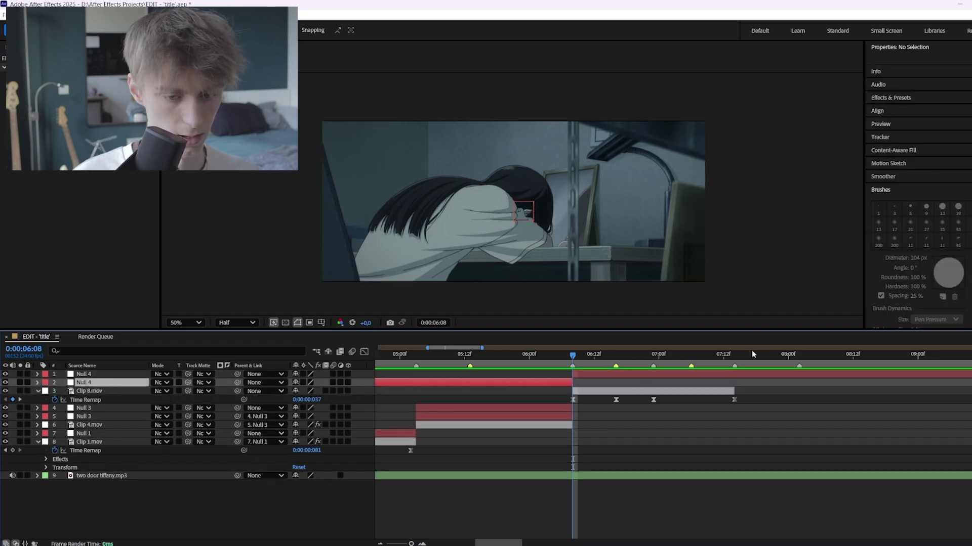
{"action": "left_click", "coordinate": [735, 354]}
{"action": "left_click", "coordinate": [742, 376]}
{"action": "key", "text": "alt+bracketright"}
{"action": "key", "text": "i"}
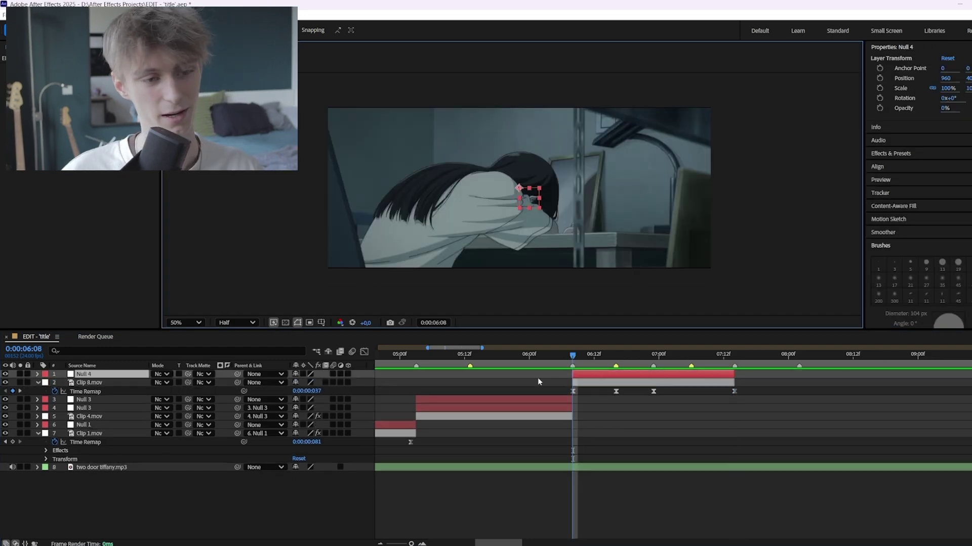
Parent Clip 8.mov to Null 4 and set Null 4's Position to 960, 334 at 0:00:06:08.
{"action": "left_click", "coordinate": [558, 398]}
{"action": "left_click", "coordinate": [579, 373]}
{"action": "left_click", "coordinate": [587, 382]}
{"action": "left_click_drag", "start_coordinate": [237, 383], "coordinate": [223, 374]}
{"action": "left_click", "coordinate": [590, 378]}
{"action": "key", "text": "p"}
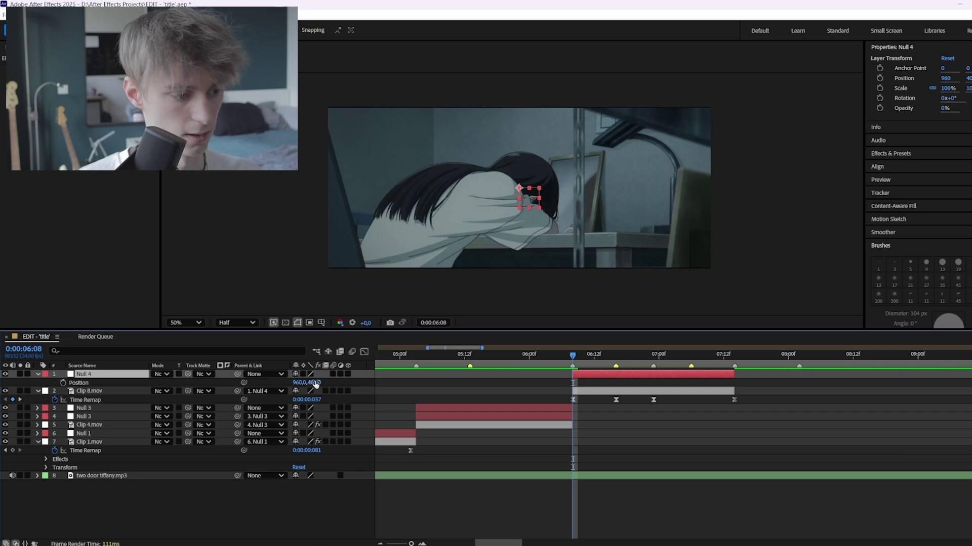
{"action": "left_click_drag", "start_coordinate": [317, 384], "coordinate": [281, 385]}
Try copying the mirrored-edge effect from Clip 4.mov onto Clip 8.mov and examine the seam along its lower edge.
{"action": "left_click", "coordinate": [101, 424]}
{"action": "left_click", "coordinate": [100, 197]}
{"action": "left_click_drag", "start_coordinate": [501, 258], "coordinate": [490, 280]}
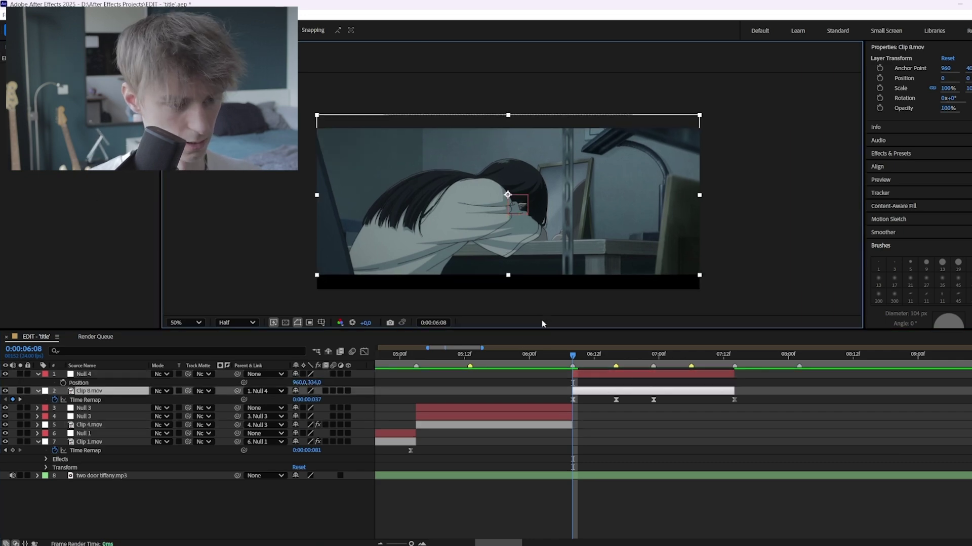
{"action": "key", "text": "ctrl+v"}
{"action": "scroll", "coordinate": [484, 281], "scroll_direction": "up", "scroll_amount": 2}
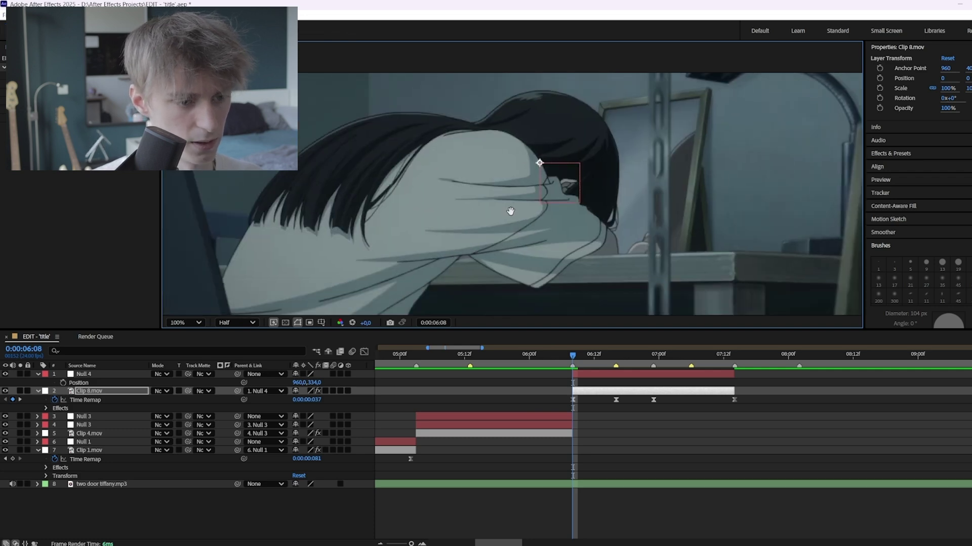
{"action": "left_click_drag", "start_coordinate": [654, 214], "coordinate": [523, 237]}
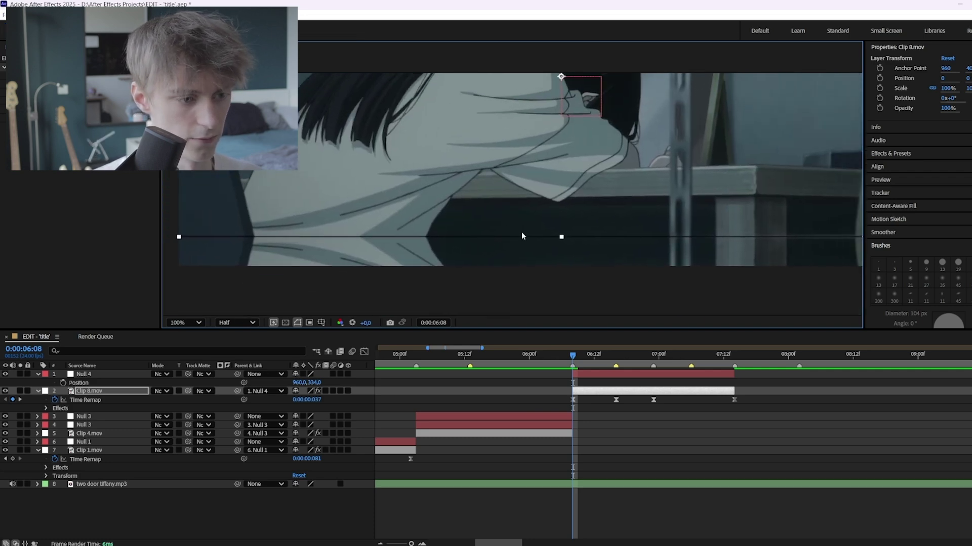
{"action": "scroll", "coordinate": [478, 218], "scroll_direction": "down", "scroll_amount": 2}
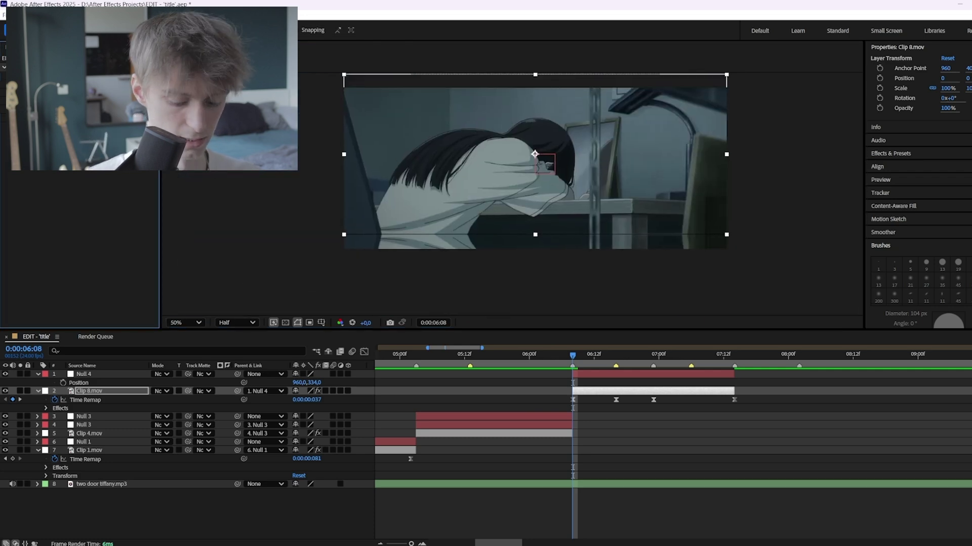
Pre-compose Clip 8.mov as Clip 8.mov Comp 1, moving all attributes into the new composition and matching its duration to the layer.
{"action": "right_click", "coordinate": [591, 392]}
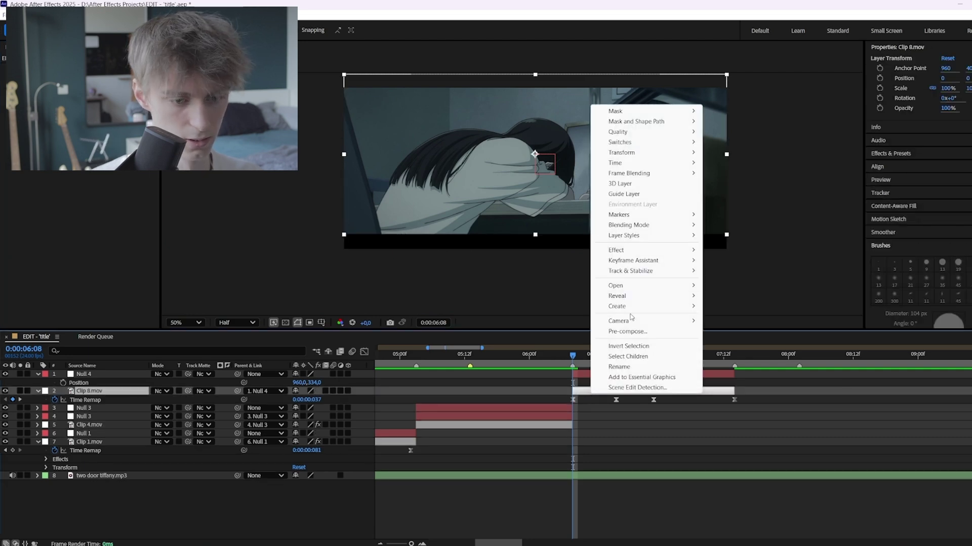
{"action": "left_click", "coordinate": [648, 332]}
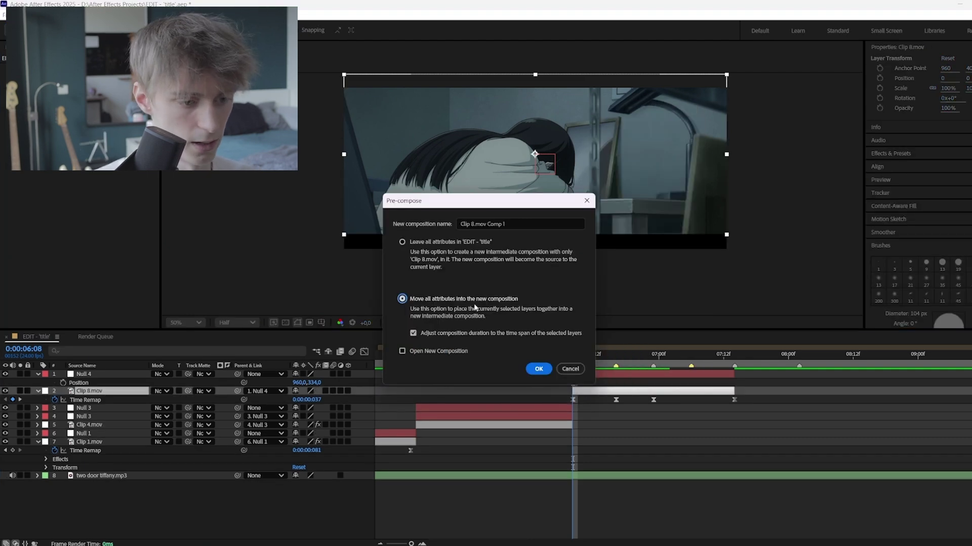
{"action": "left_click", "coordinate": [538, 368]}
Reposition Clip 8.mov vertically inside Clip 8.mov Comp 1 so it covers the frame, check its Scale, and return to the EDIT - 'title' composition.
{"action": "left_click_drag", "start_coordinate": [318, 386], "coordinate": [349, 386]}
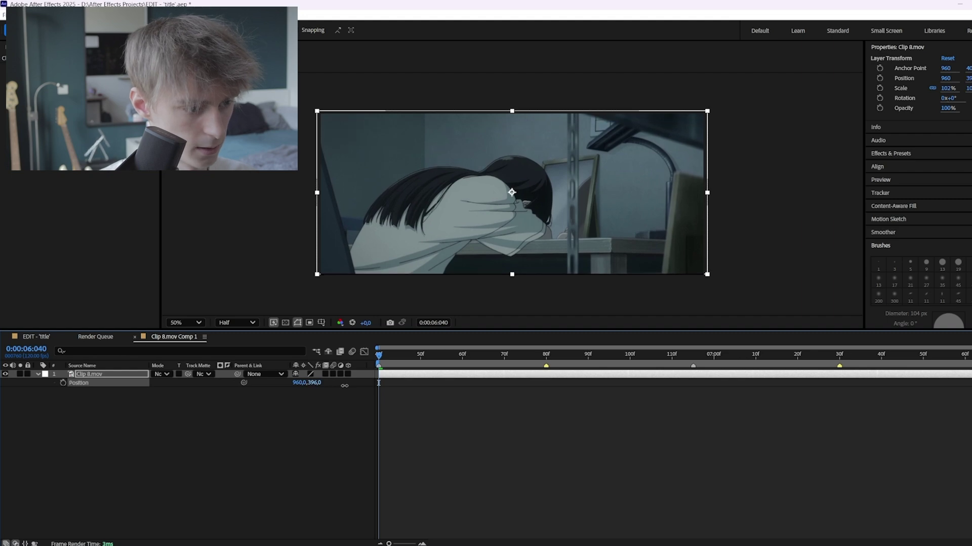
{"action": "right_click", "coordinate": [114, 389]}
{"action": "key", "text": "Escape"}
{"action": "key", "text": "s"}
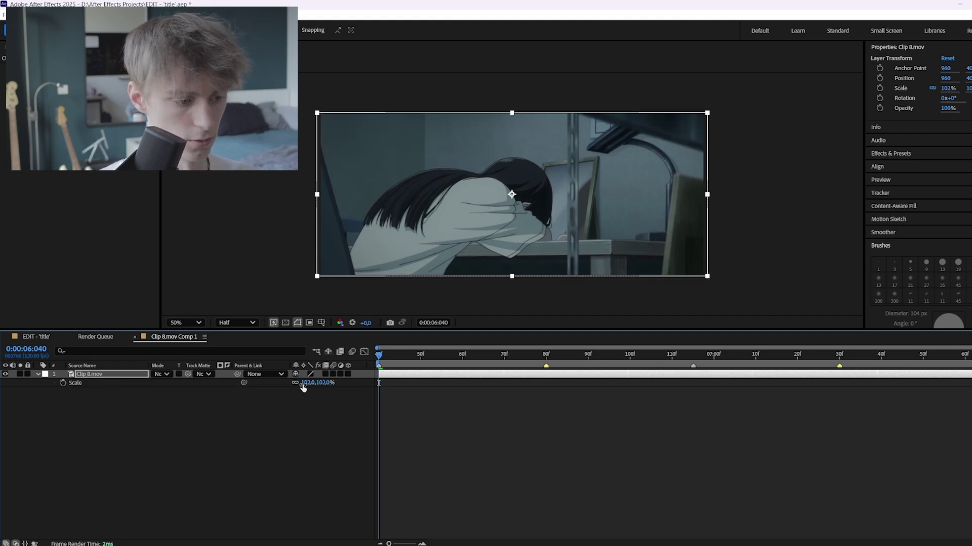
{"action": "left_click", "coordinate": [50, 340]}
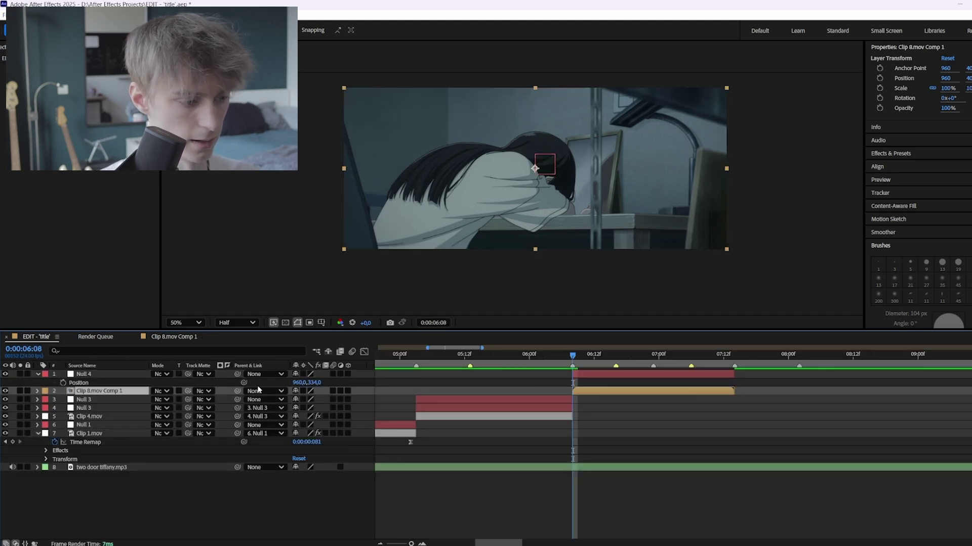
Parent Clip 8.mov Comp 1 to Null 4 and mirror the comp's edges with Null 4 offset to Position 960, 278.
{"action": "left_click_drag", "start_coordinate": [227, 380], "coordinate": [234, 375]}
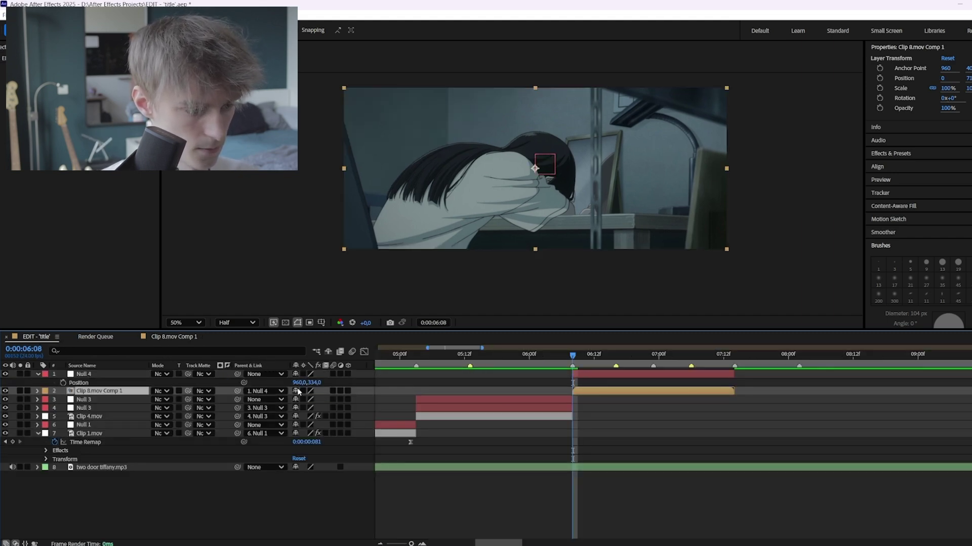
{"action": "left_click_drag", "start_coordinate": [316, 387], "coordinate": [289, 388]}
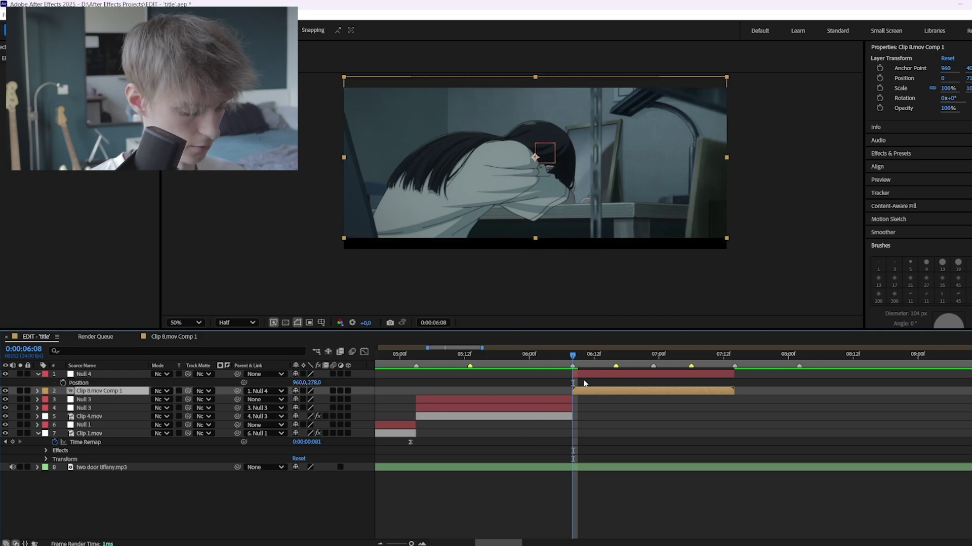
{"action": "scroll", "coordinate": [490, 293], "scroll_direction": "up", "scroll_amount": 2}
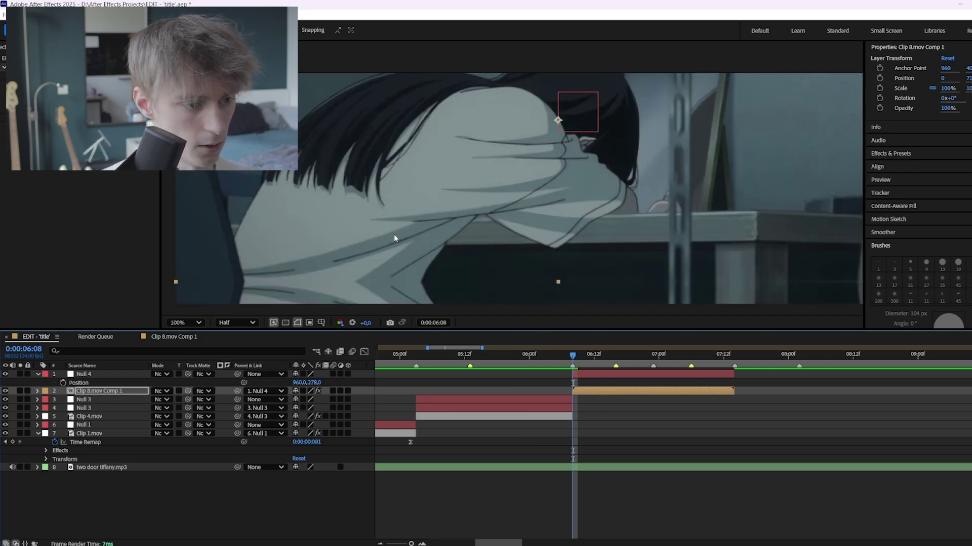
{"action": "scroll", "coordinate": [381, 217], "scroll_direction": "down", "scroll_amount": 2}
Keyframe Null 4's Position at 960, 268 at 0:00:06:08 and at 960, 332 at 0:00:07:08.
{"action": "mouse_move", "coordinate": [315, 383]}
{"action": "left_mouse_down"}
{"action": "mouse_move", "coordinate": [267, 385]}
{"action": "mouse_move", "coordinate": [311, 385]}
{"action": "left_mouse_up"}
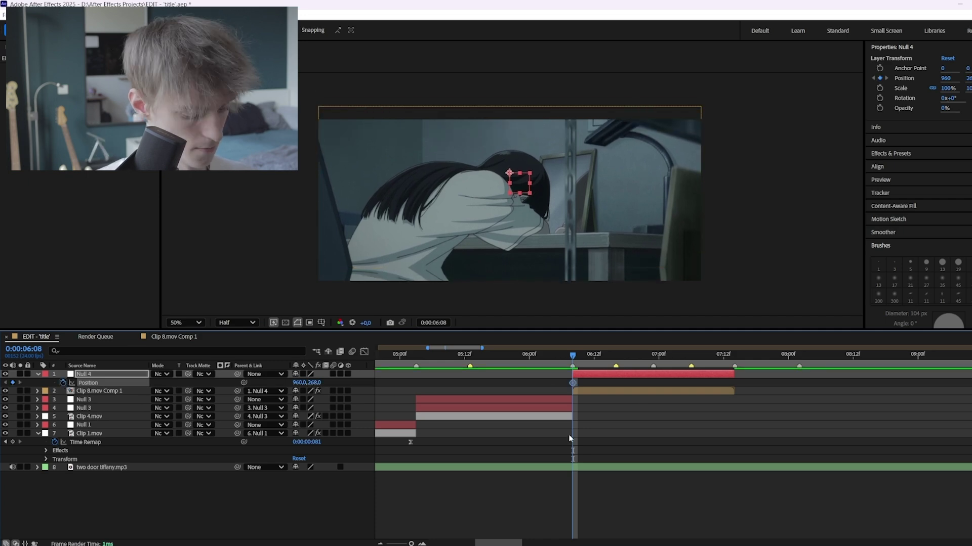
{"action": "scroll", "coordinate": [469, 433], "scroll_direction": "up", "scroll_amount": 2, "text": "alt"}
{"action": "left_click_drag", "start_coordinate": [472, 360], "coordinate": [727, 359]}
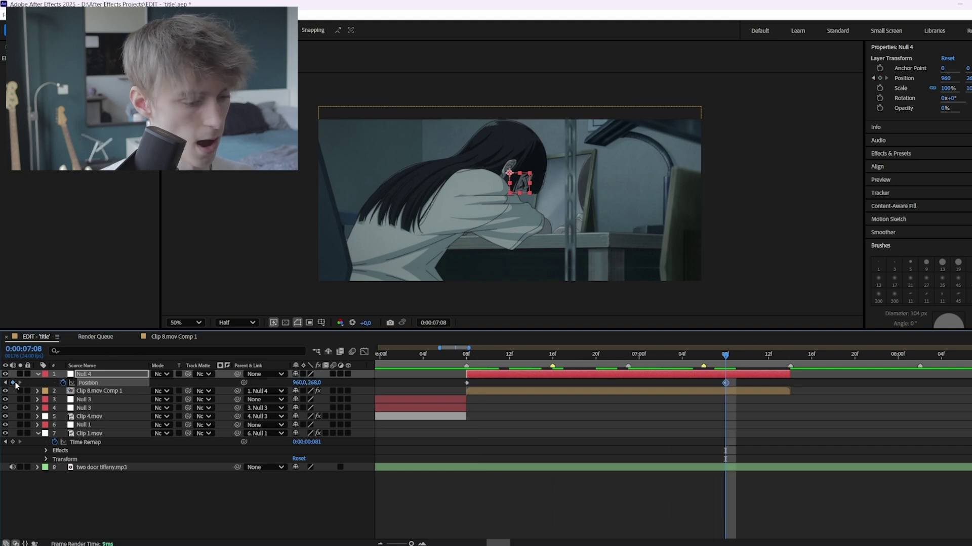
{"action": "left_click_drag", "start_coordinate": [315, 384], "coordinate": [347, 384]}
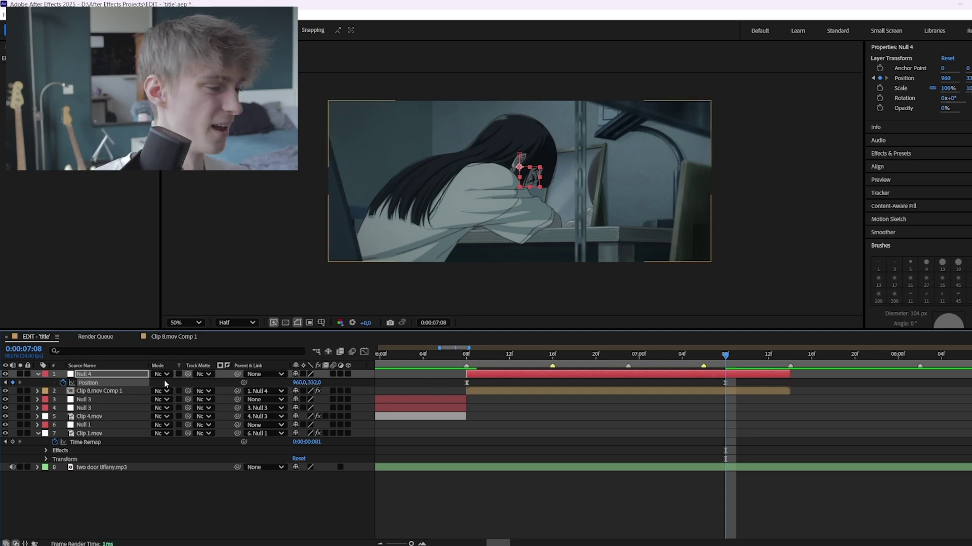
Separate Null 4's Position into X and Y dimensions and remove the X Position keyframes.
{"action": "right_click", "coordinate": [98, 387]}
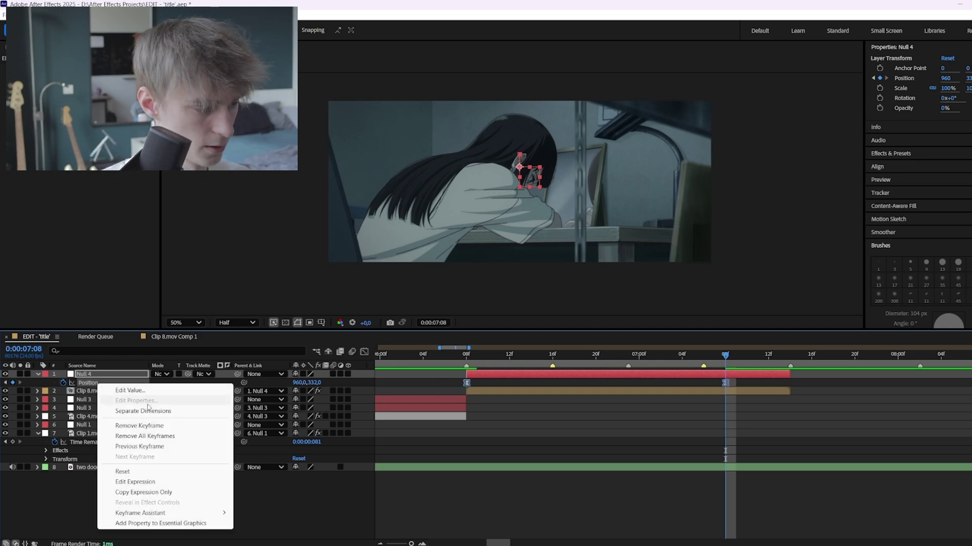
{"action": "left_click", "coordinate": [109, 411]}
{"action": "left_click", "coordinate": [65, 383]}
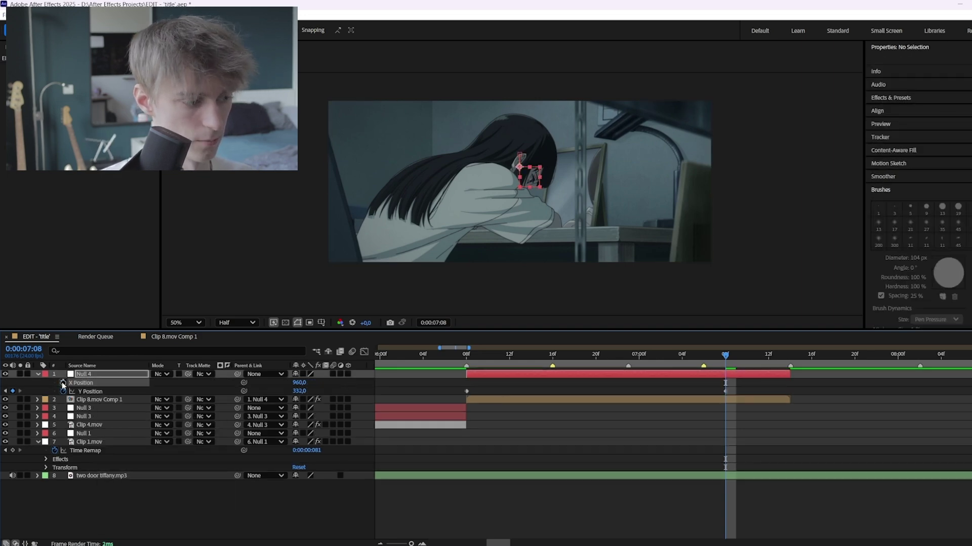
Apply Easy Ease to Null 4's Y Position keyframes and shape the value curve to rise steeply at first and level off gradually.
{"action": "left_click", "coordinate": [466, 391]}
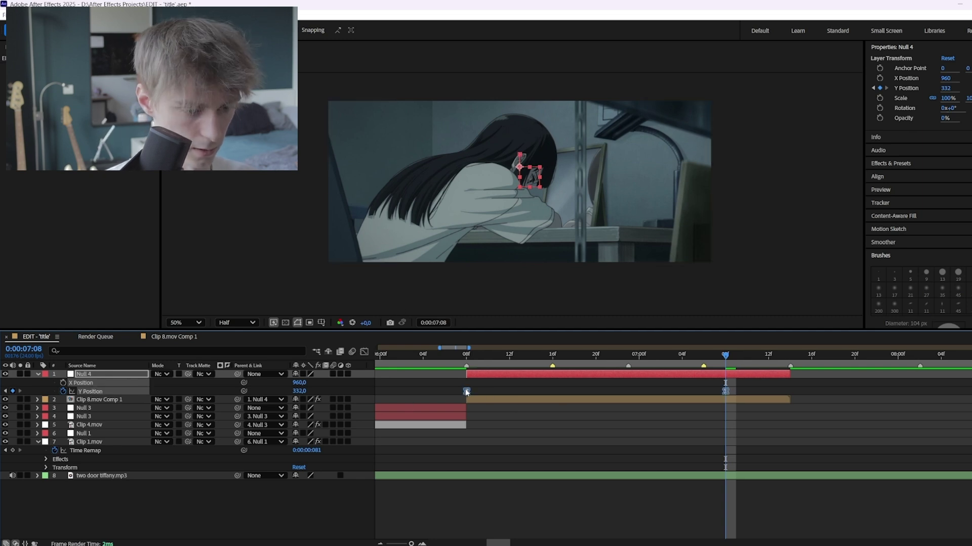
{"action": "key", "text": "F9"}
{"action": "left_click", "coordinate": [364, 351]}
{"action": "scroll", "coordinate": [499, 455], "scroll_direction": "up", "scroll_amount": 1, "text": "alt"}
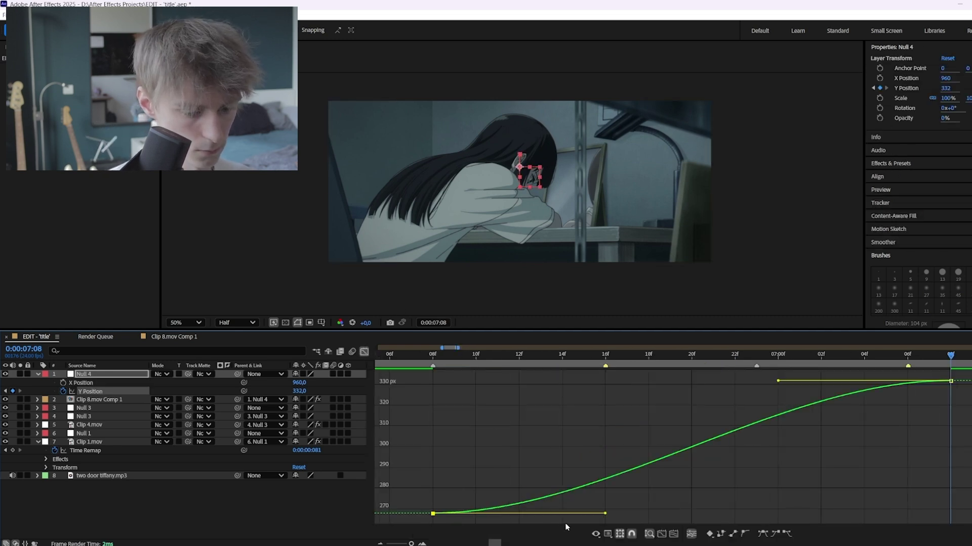
{"action": "left_click_drag", "start_coordinate": [605, 514], "coordinate": [488, 418]}
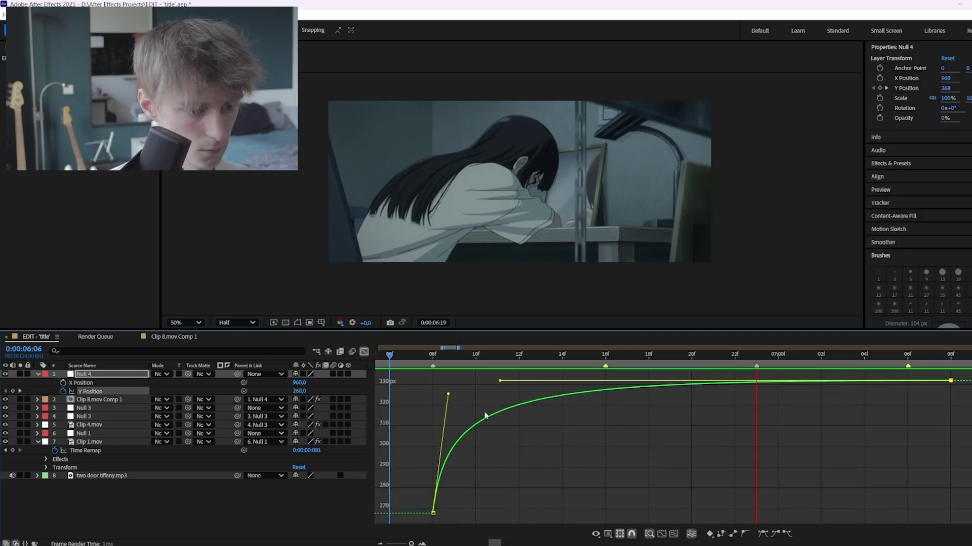
{"action": "scroll", "coordinate": [485, 414], "scroll_direction": "down", "scroll_amount": 1, "text": "alt"}
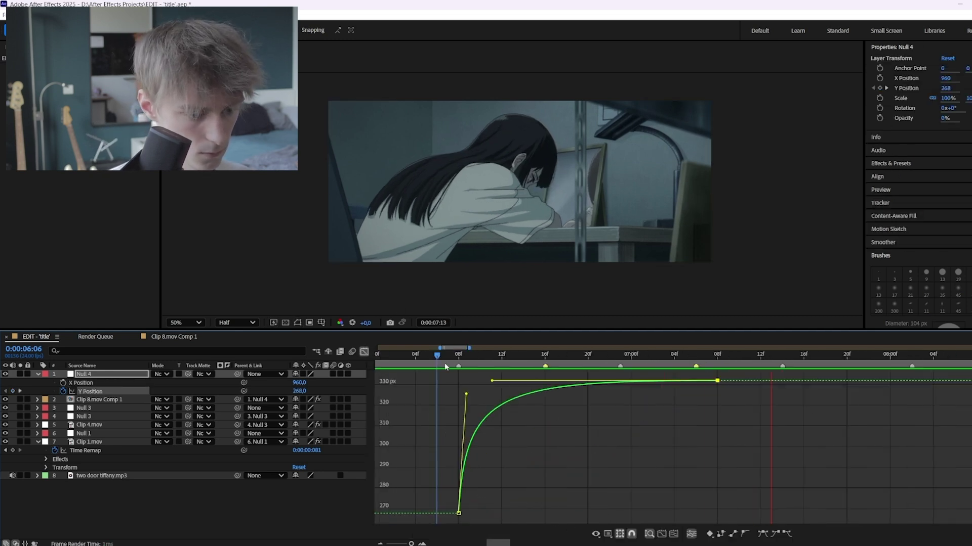
{"action": "left_click", "coordinate": [444, 363]}
{"action": "left_click_drag", "start_coordinate": [465, 396], "coordinate": [503, 383]}
{"action": "key", "text": "shift+F3"}
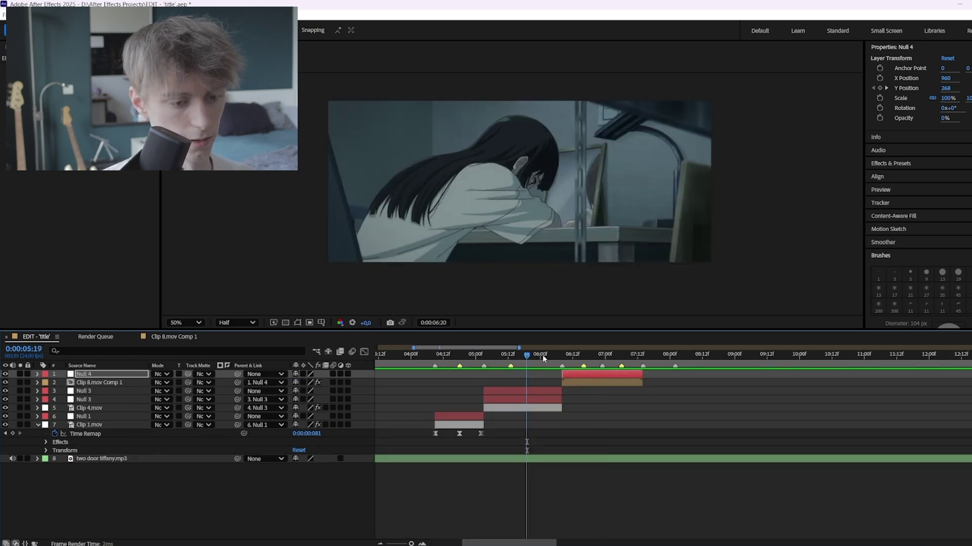
Preview the transition from Clip 4.mov into Clip 8.mov Comp 1 around 0:00:06:08.
{"action": "left_click", "coordinate": [525, 356]}
{"action": "key", "text": "space"}
{"action": "left_click_drag", "start_coordinate": [529, 356], "coordinate": [563, 357]}
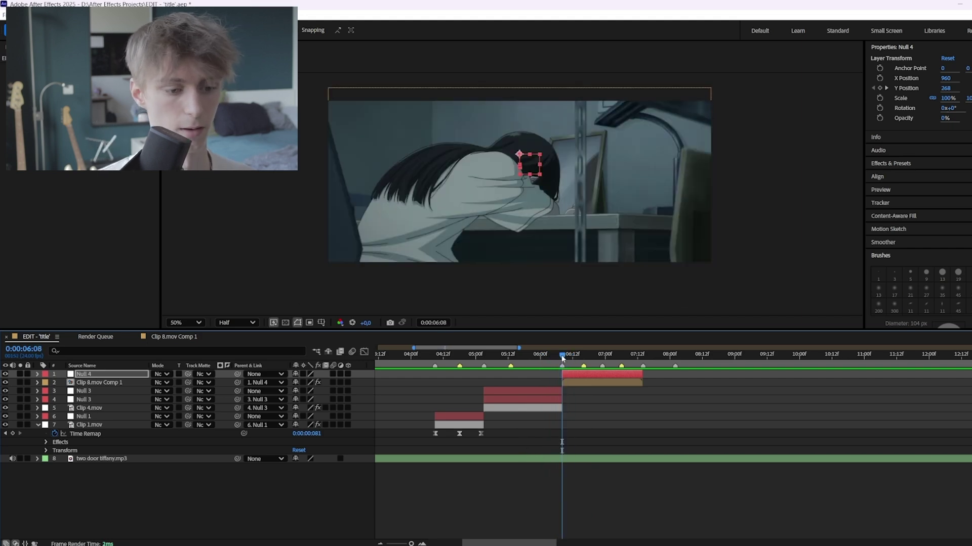
{"action": "left_click", "coordinate": [570, 357]}
{"action": "left_click_drag", "start_coordinate": [571, 357], "coordinate": [494, 357]}
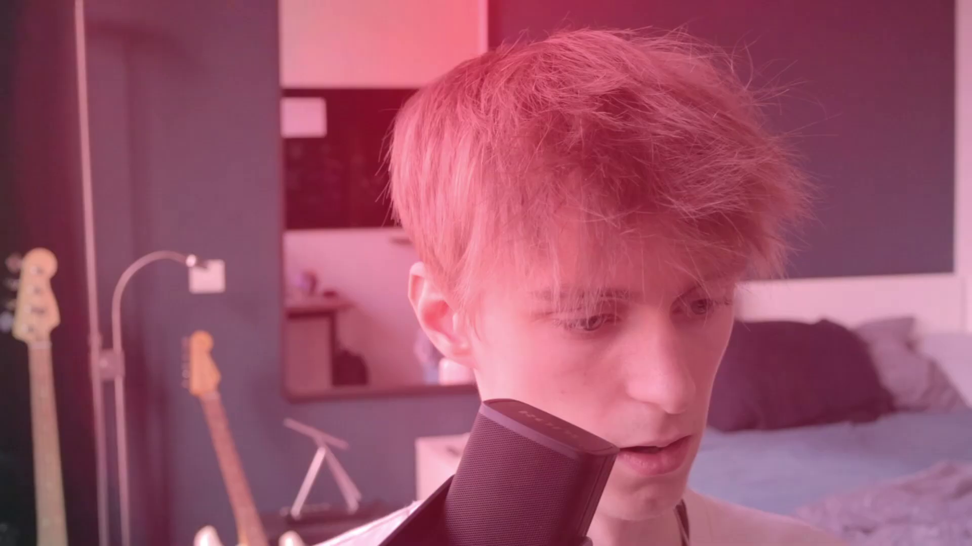